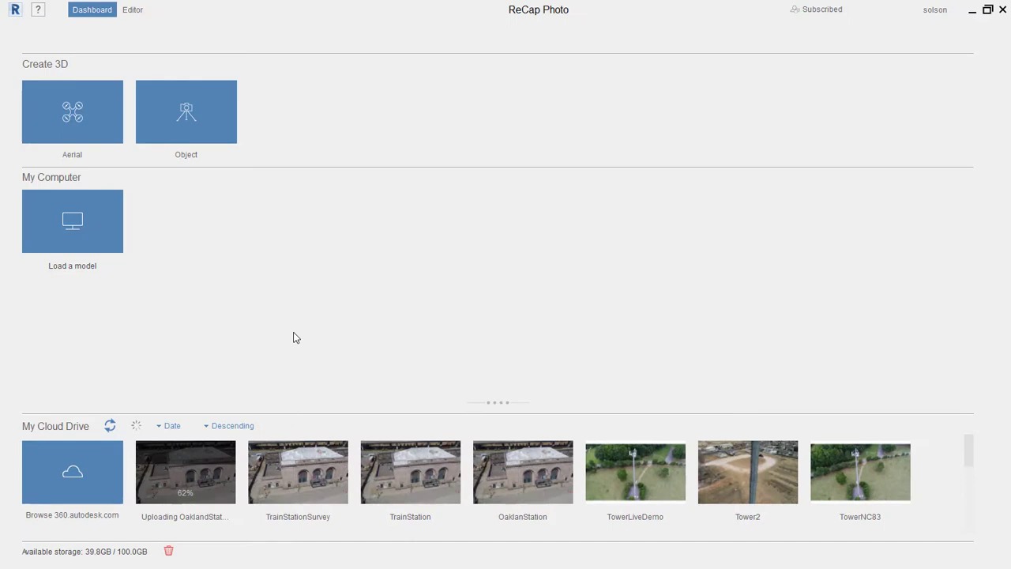
Download the TrainStationSurvey mesh into the D:\It's A CAD World folder.
mouse_move(162, 455)
mouse_move(431, 490)
mouse_move(307, 488)
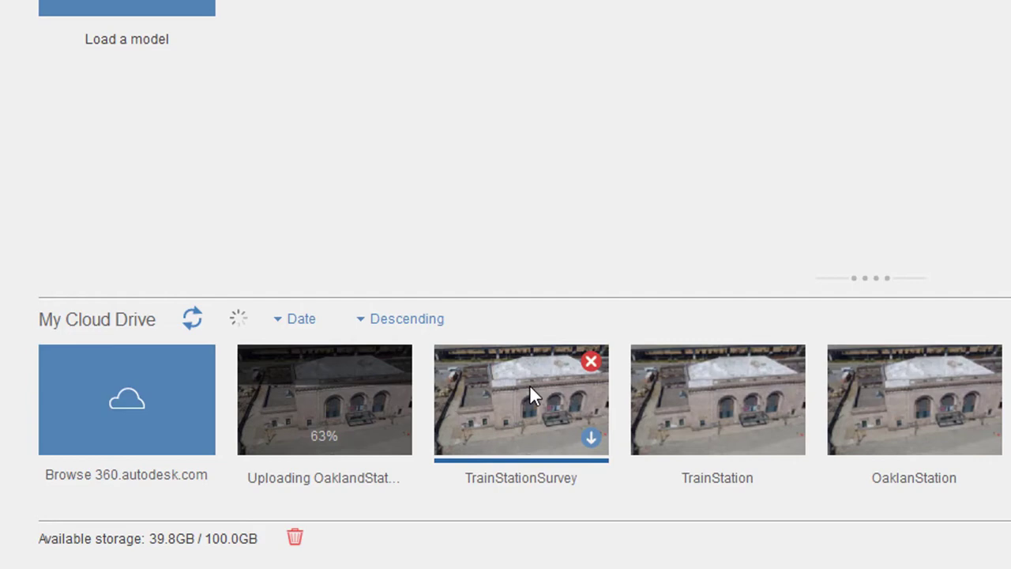
click(592, 439)
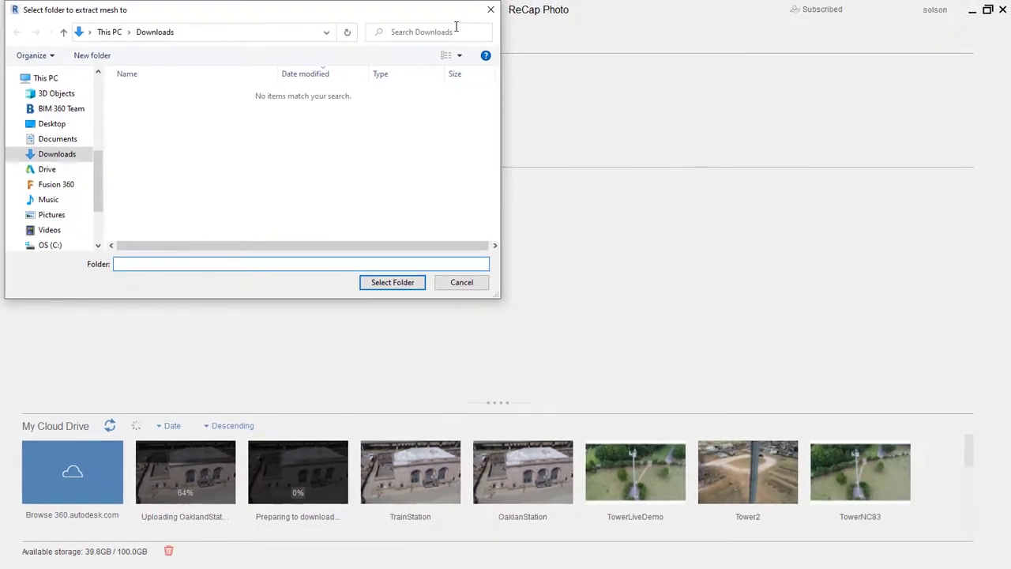
scroll(87, 190, down, 3)
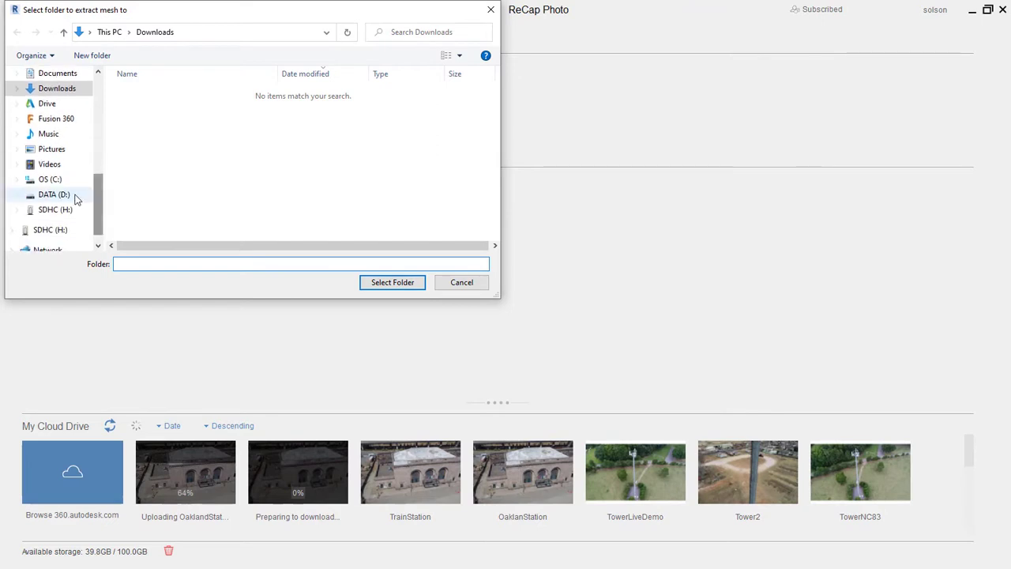
click(77, 198)
scroll(182, 158, down, 5)
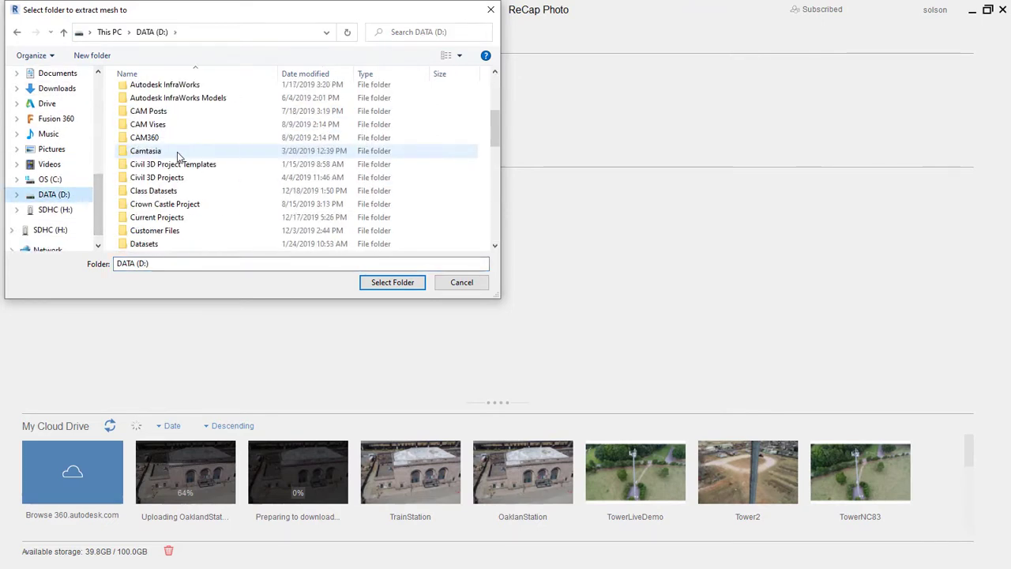
scroll(181, 162, down, 5)
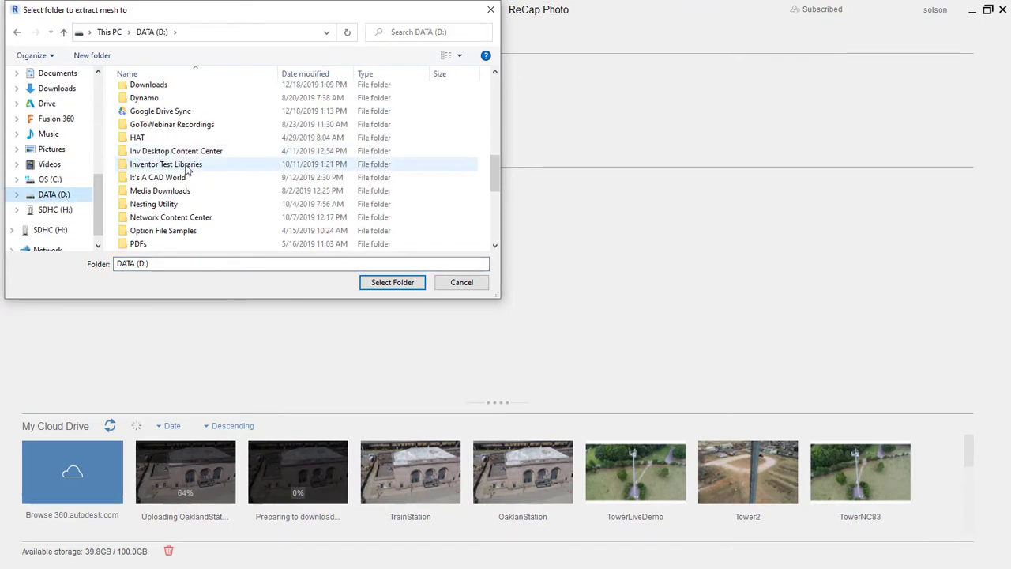
double_click(188, 177)
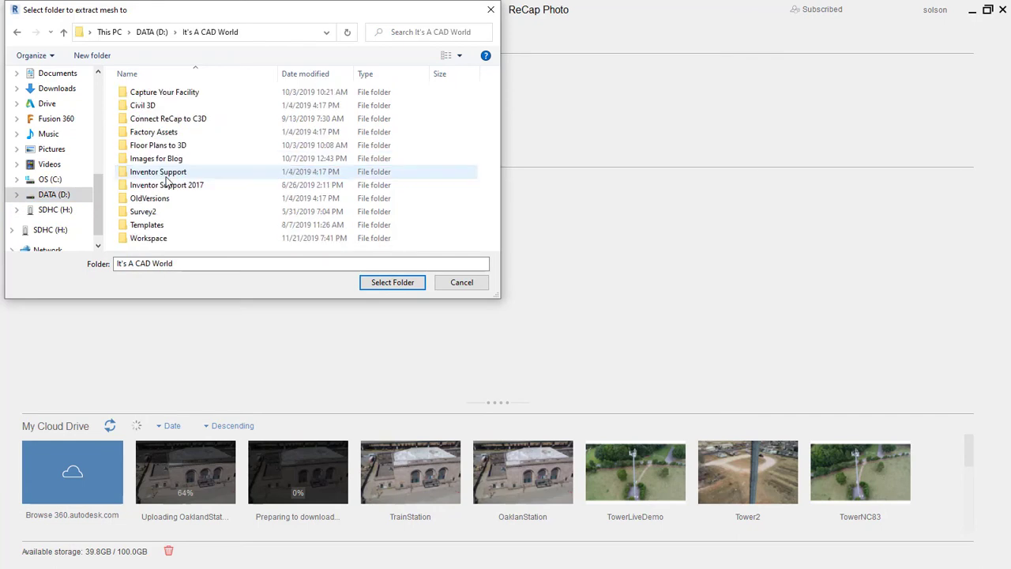
click(392, 283)
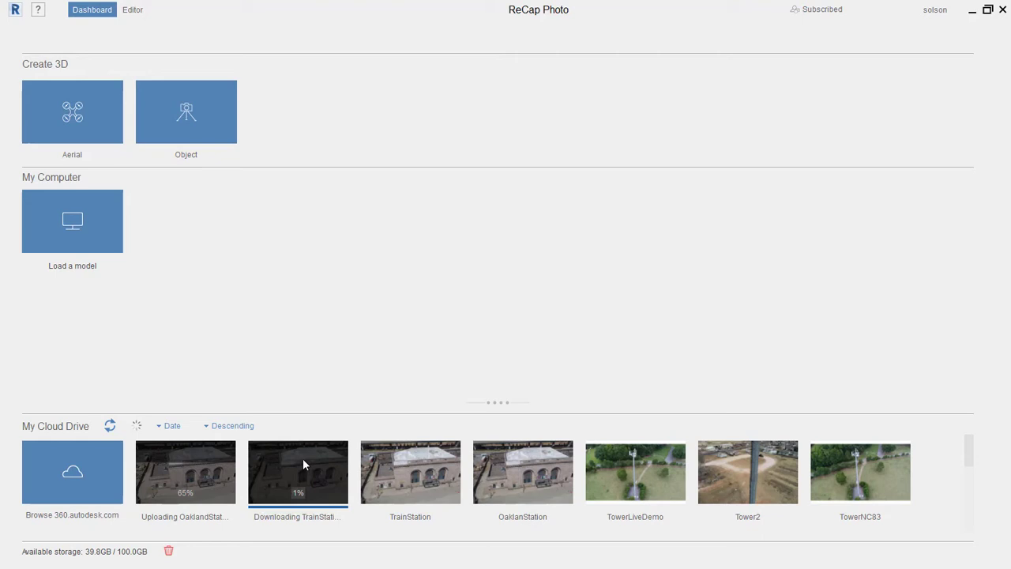
mouse_move(305, 465)
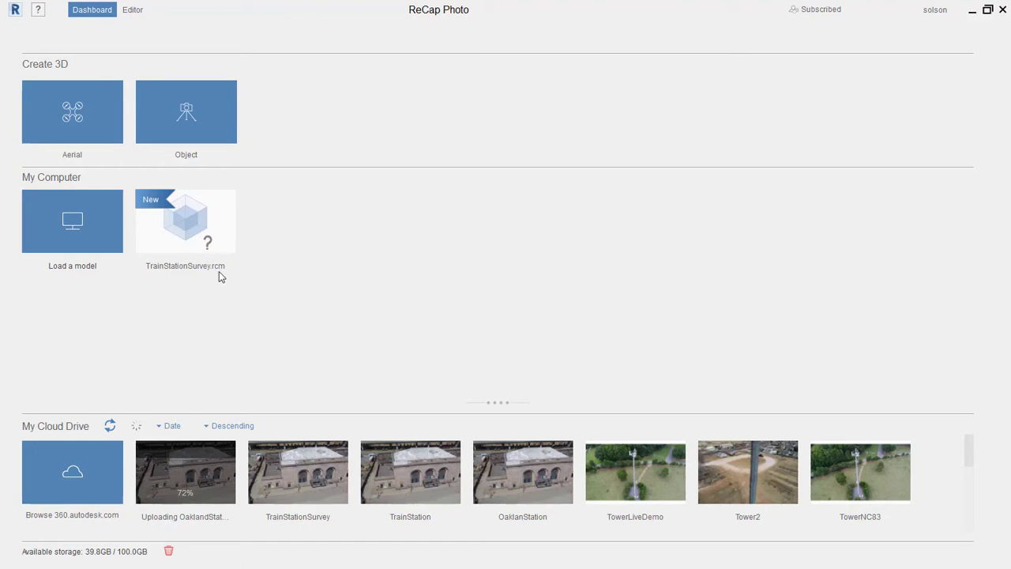
Minimize ReCap Photo and open the downloaded TrainStationSurvey folder in File Explorer.
click(972, 11)
mouse_move(174, 561)
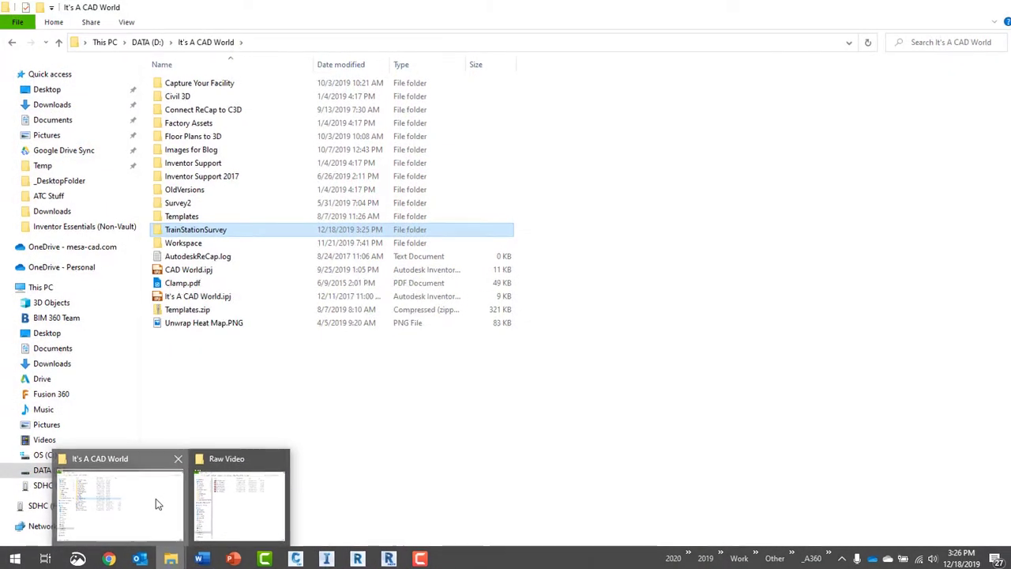
click(156, 498)
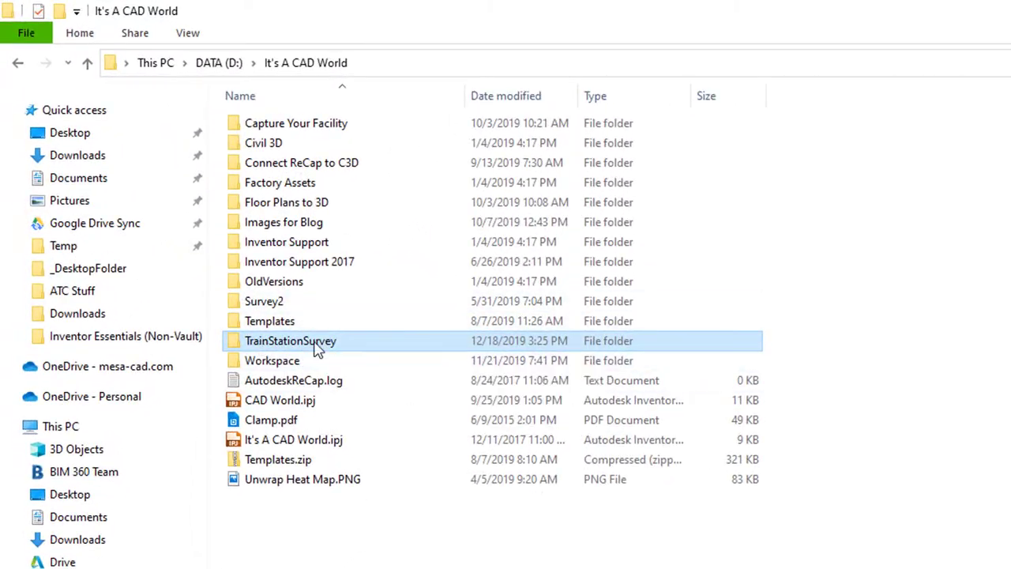
mouse_move(334, 346)
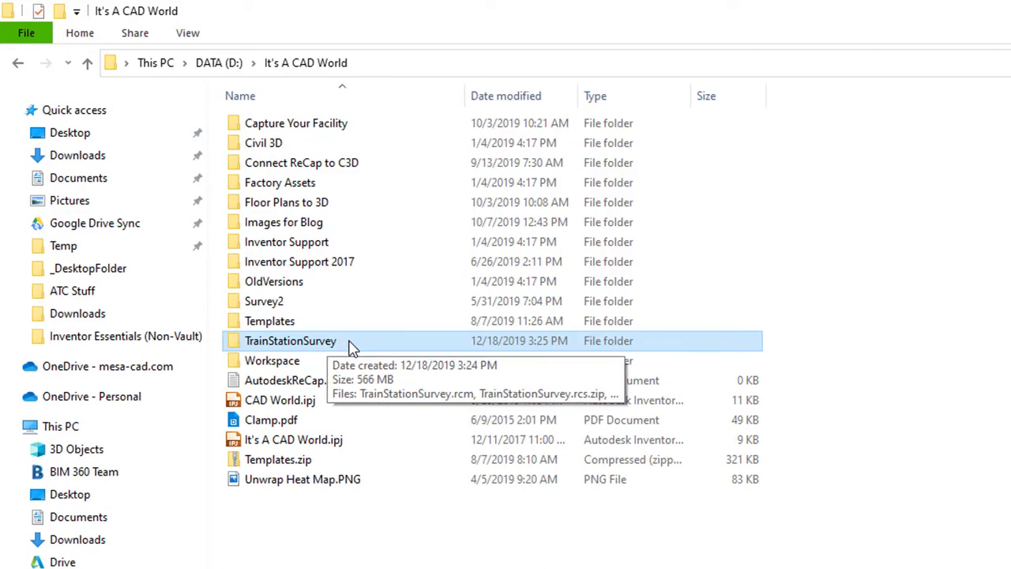
double_click(352, 348)
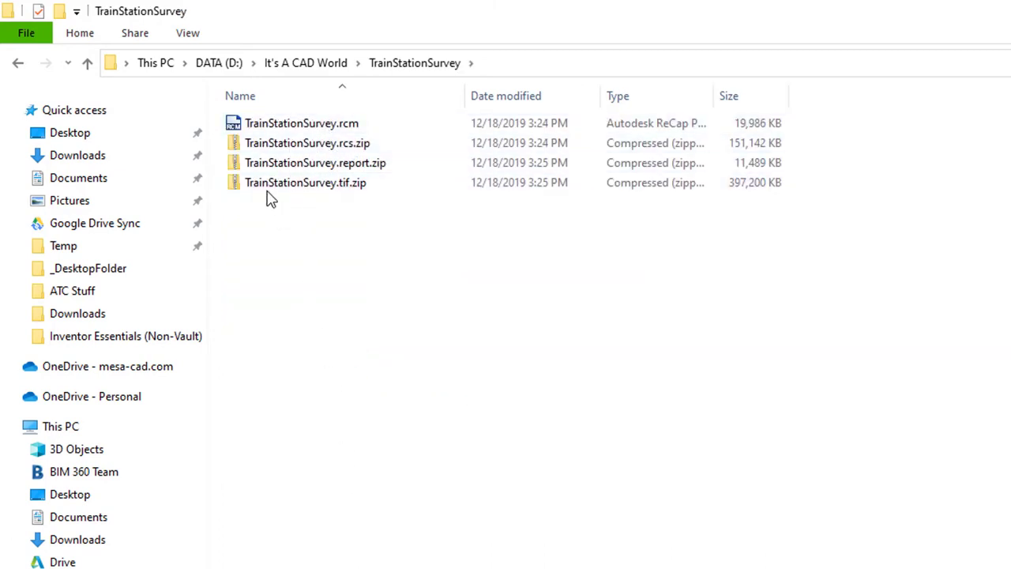
mouse_move(365, 146)
Extract TrainStationSurvey.rcs.zip to its suggested folder.
right_click(308, 150)
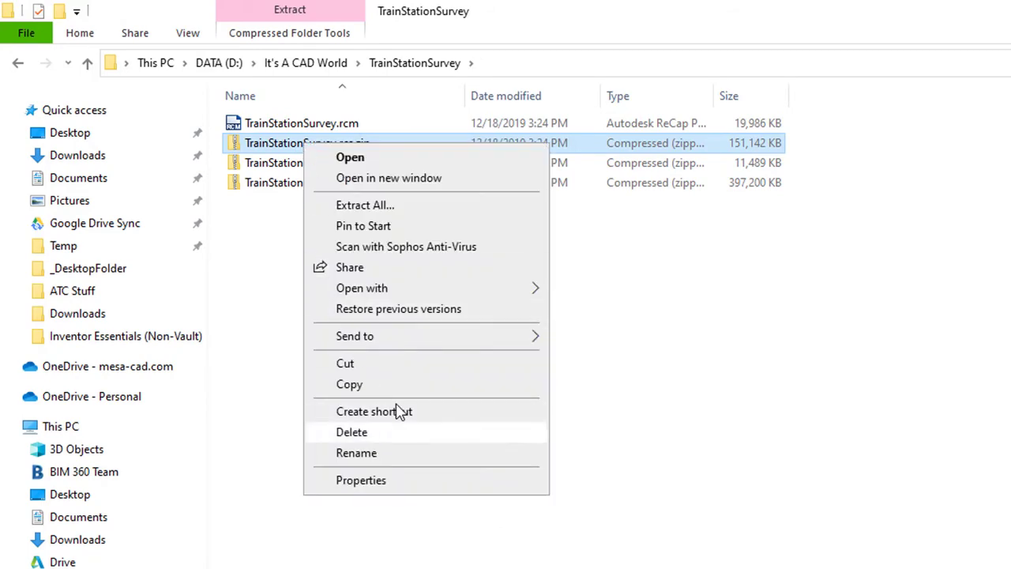
click(402, 207)
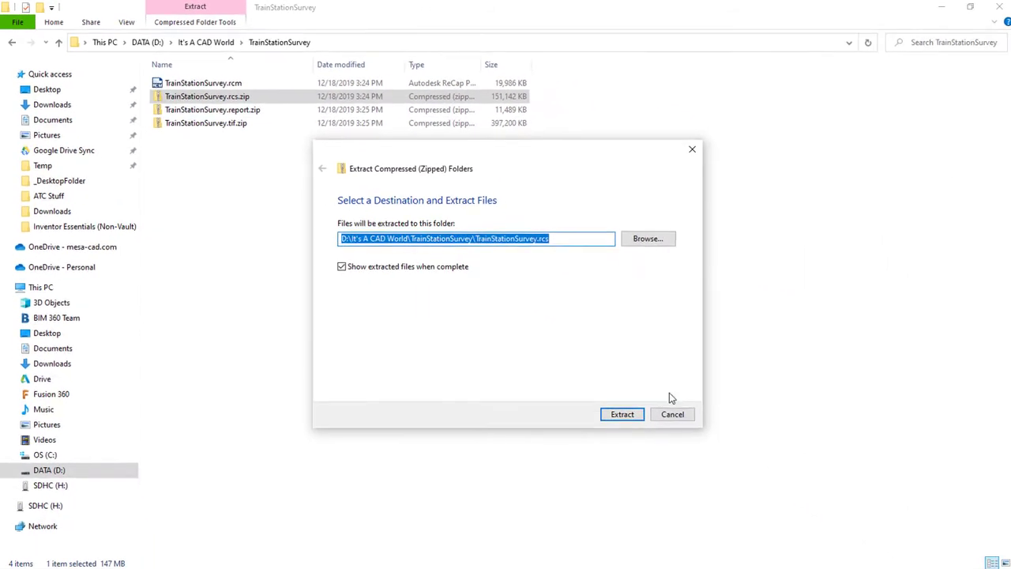
click(622, 414)
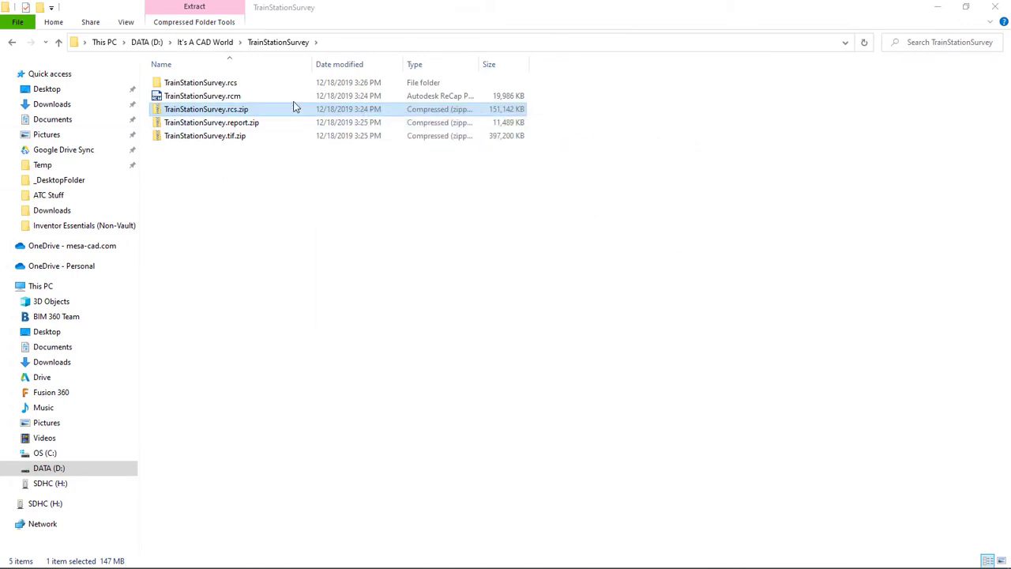
Inspect the extracted TrainStationSurvey.rcs folder and its TrainStationSurvey Support subfolder.
double_click(214, 86)
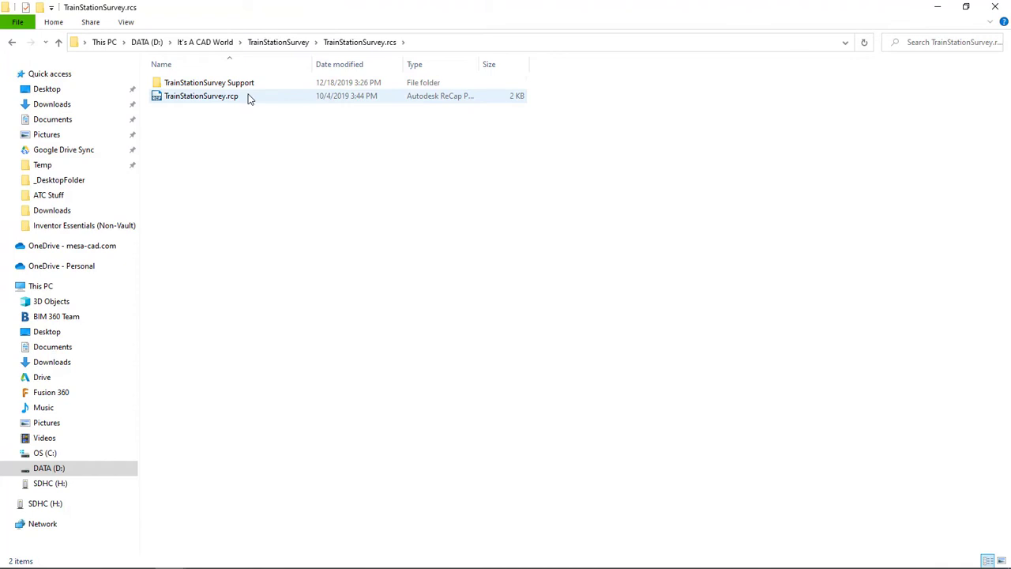
double_click(248, 83)
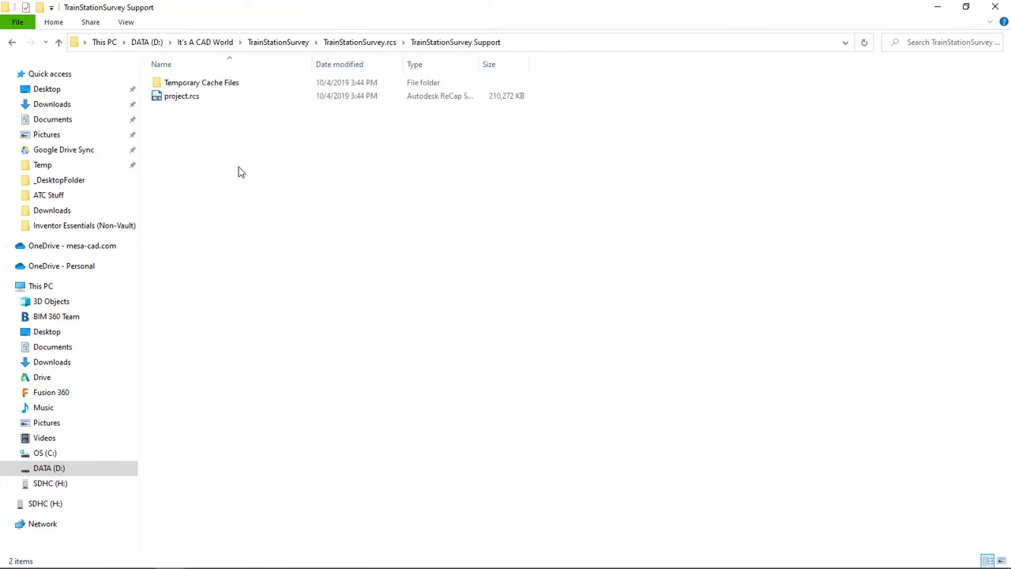
click(354, 42)
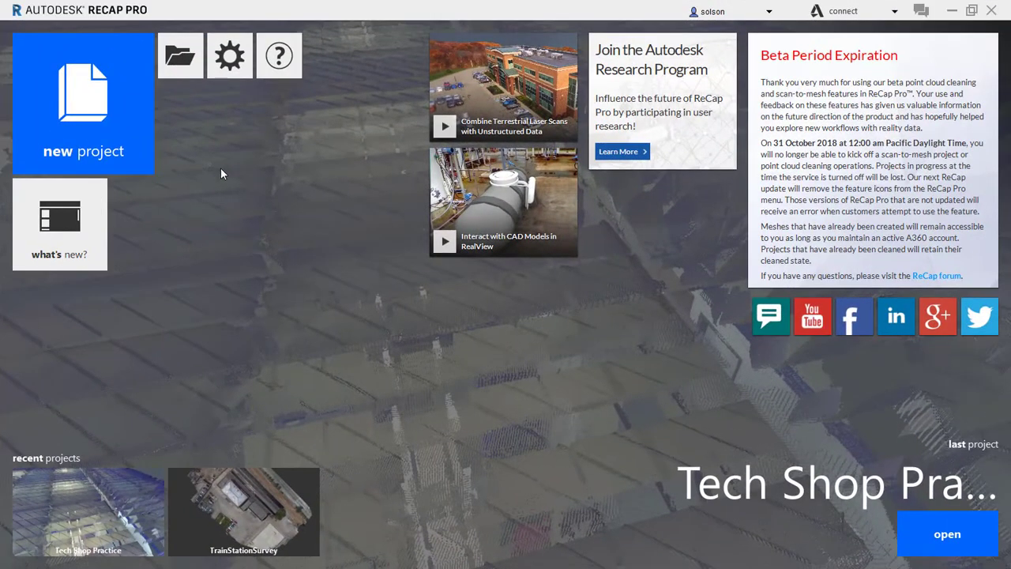
Open TrainStationSurvey.rcp from D:\It's A CAD World\TrainStationSurvey\TrainStationSurvey.rcs in ReCap Pro.
click(181, 55)
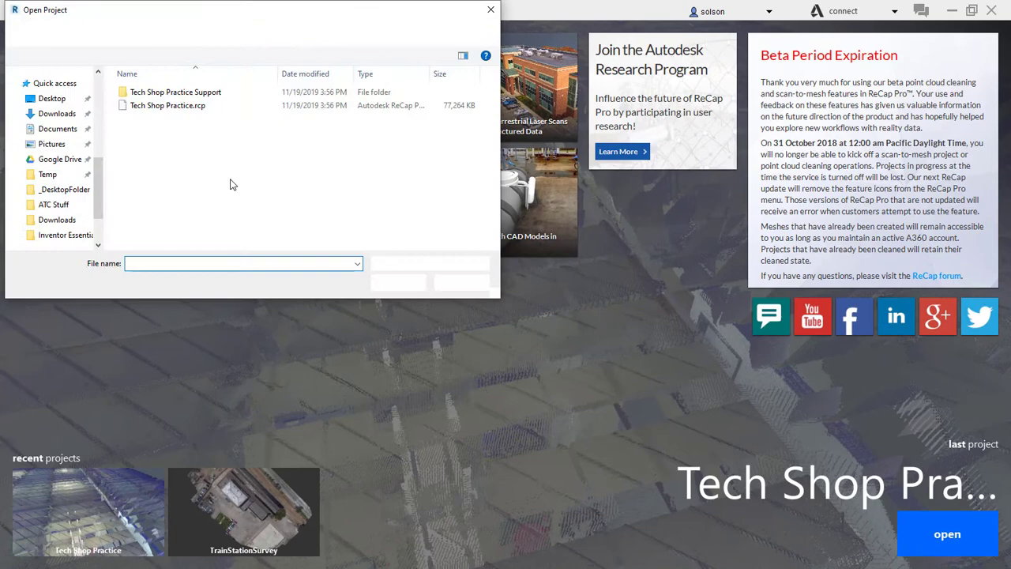
click(119, 32)
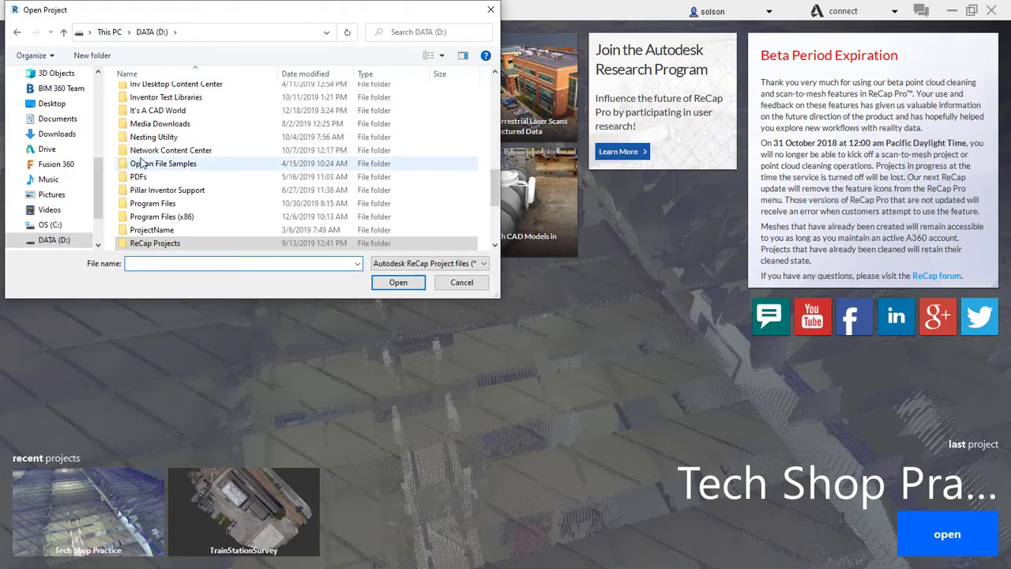
scroll(143, 162, down, 2)
scroll(162, 165, down, 2)
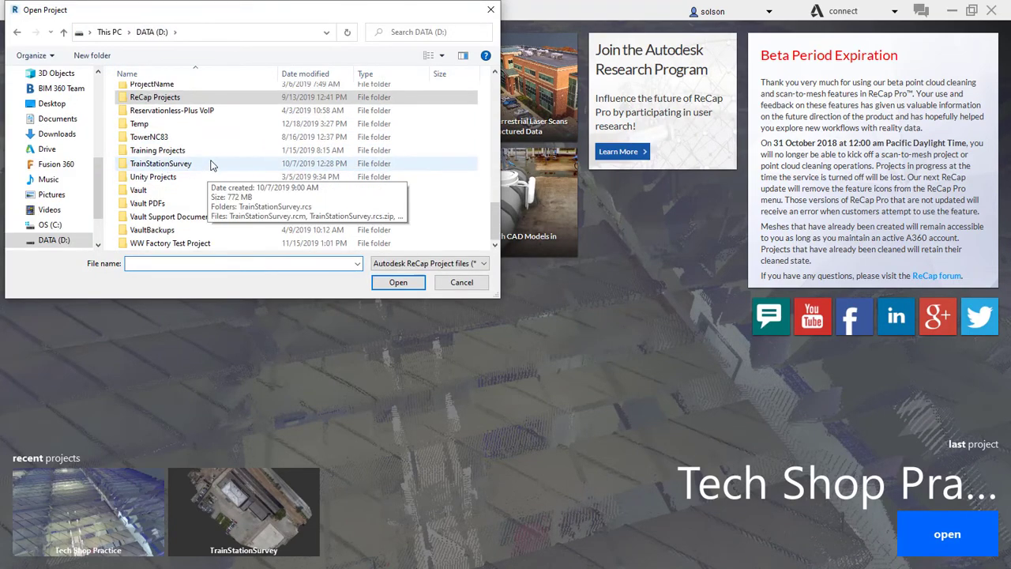
scroll(211, 164, up, 6)
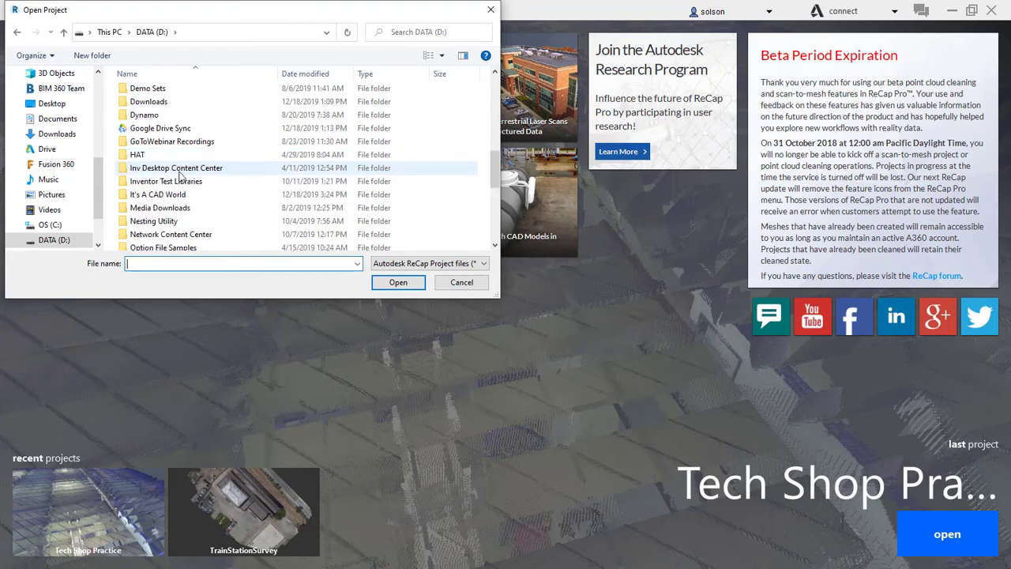
double_click(162, 196)
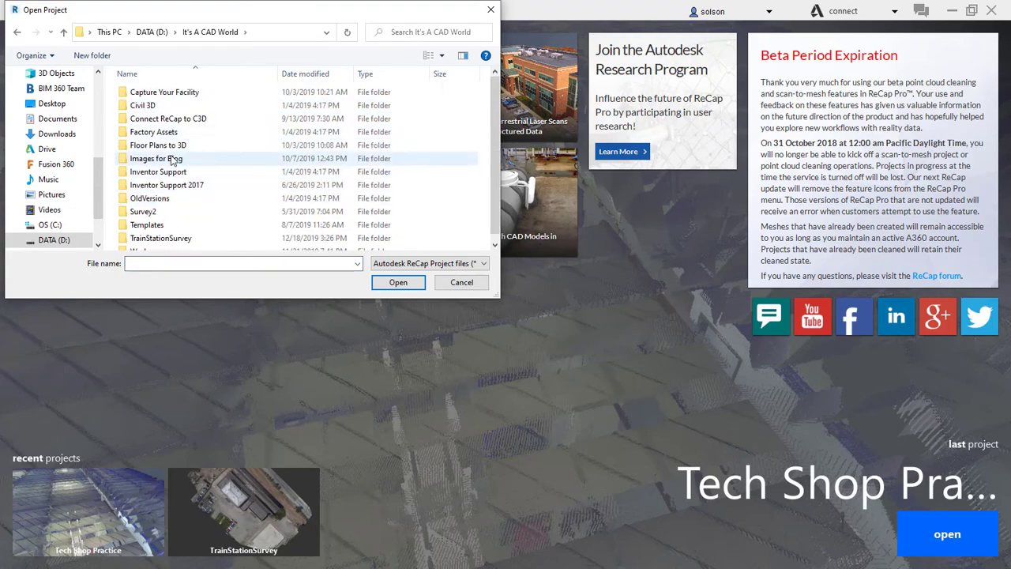
scroll(171, 158, down, 1)
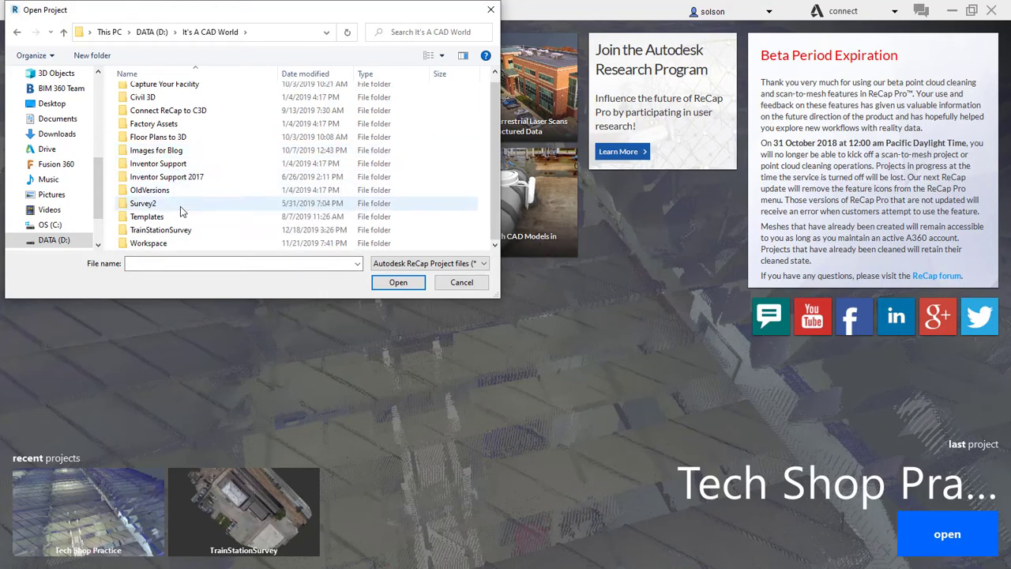
double_click(164, 232)
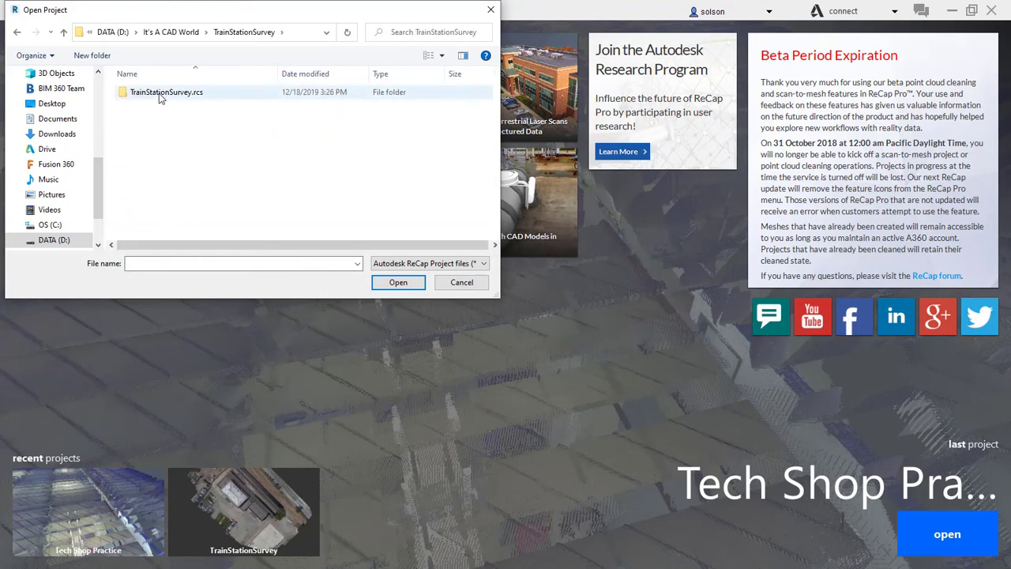
click(160, 94)
double_click(160, 95)
click(167, 105)
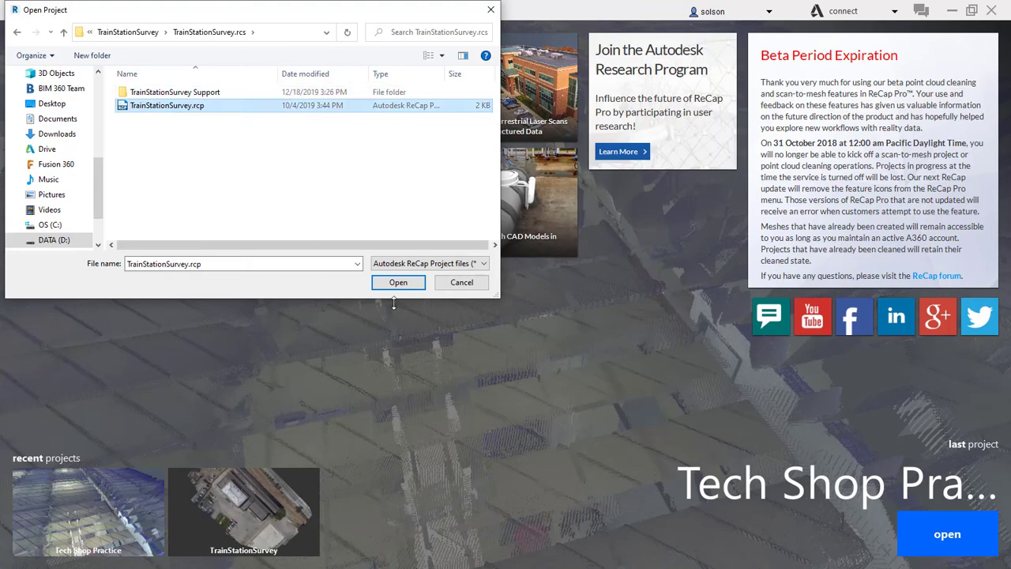
click(399, 283)
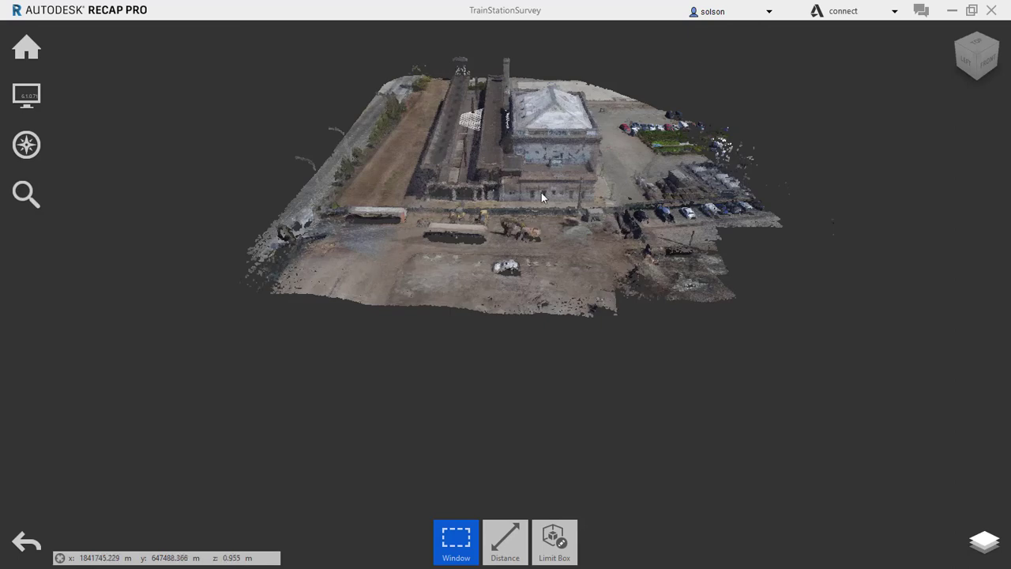
Orbit, zoom and pan to frame the entire train station point cloud from a tilted overhead angle.
scroll(518, 249, up, 2)
drag(518, 232, 691, 204)
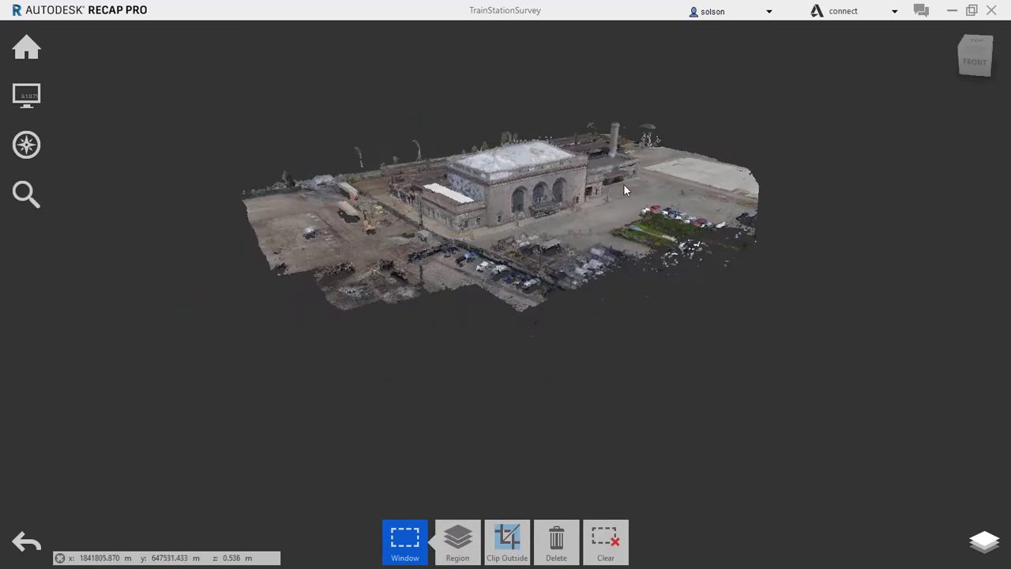
scroll(624, 185, up, 5)
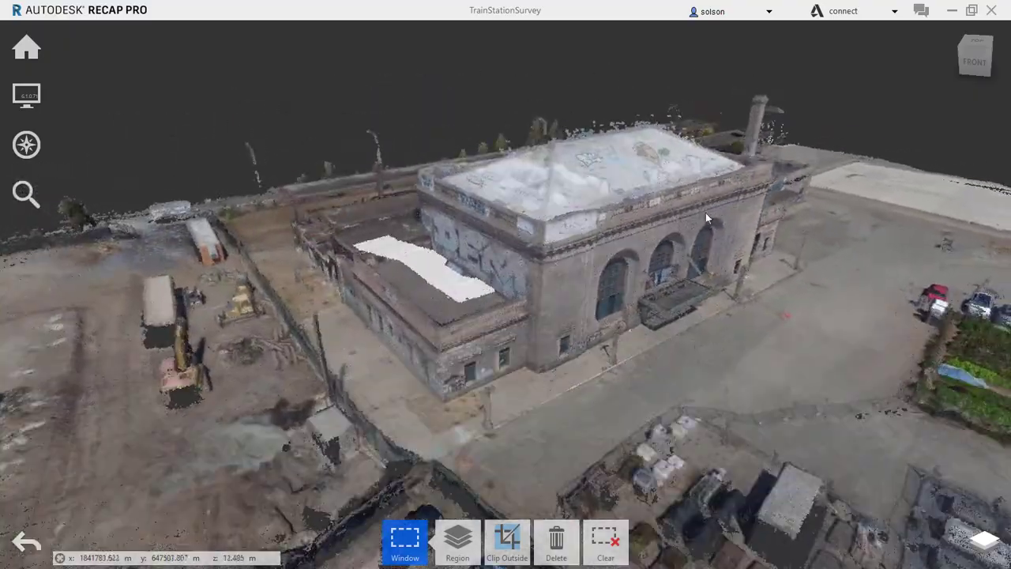
drag(706, 213, 669, 174)
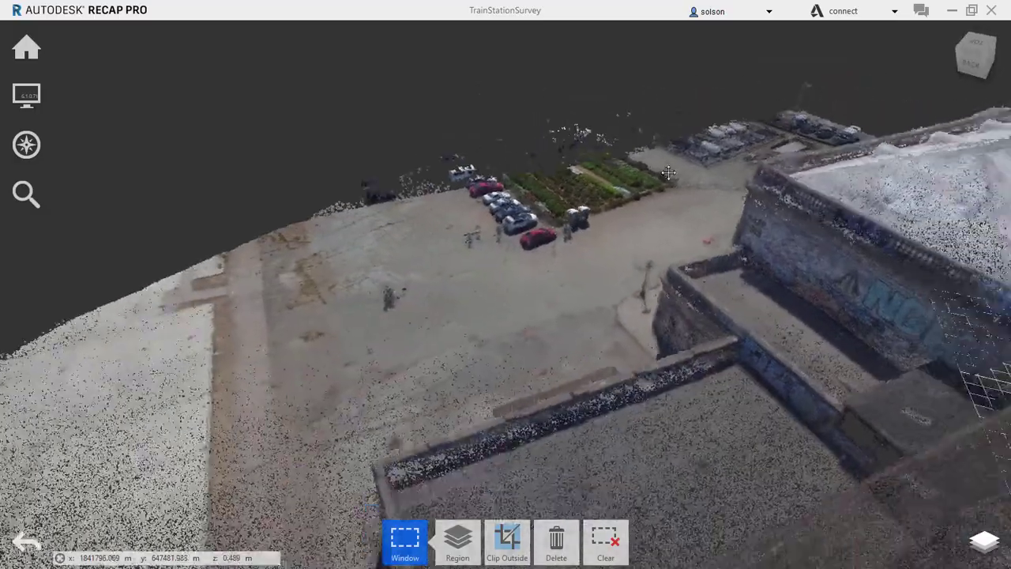
scroll(668, 173, down, 5)
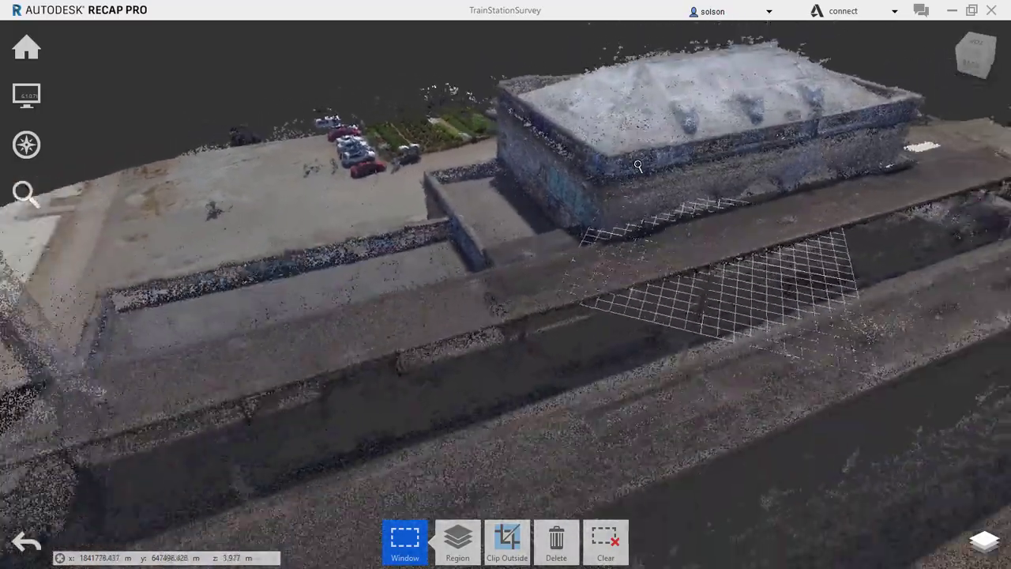
scroll(638, 166, up, 5)
drag(638, 166, 893, 216)
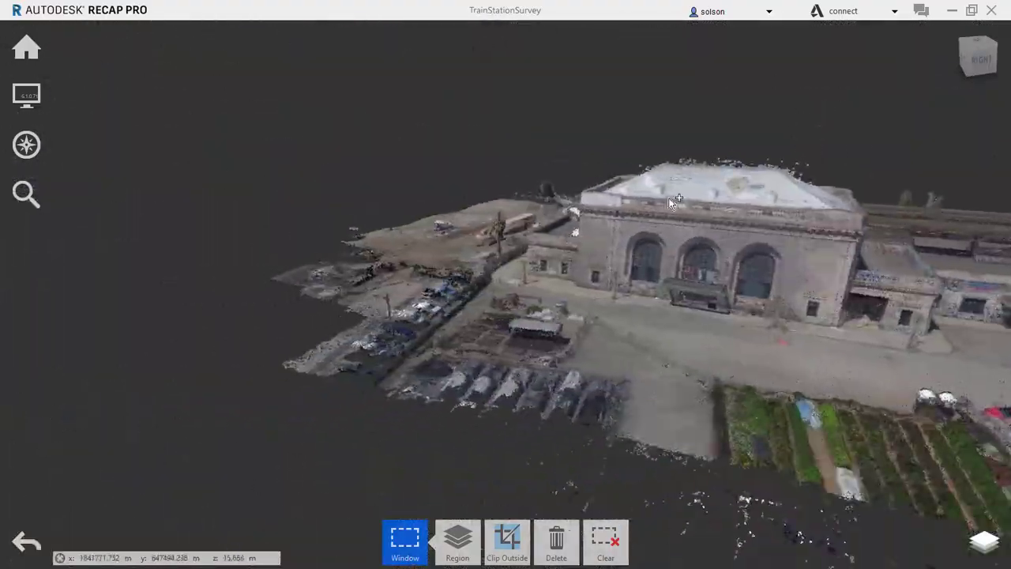
drag(670, 203, 837, 235)
scroll(358, 139, up, 3)
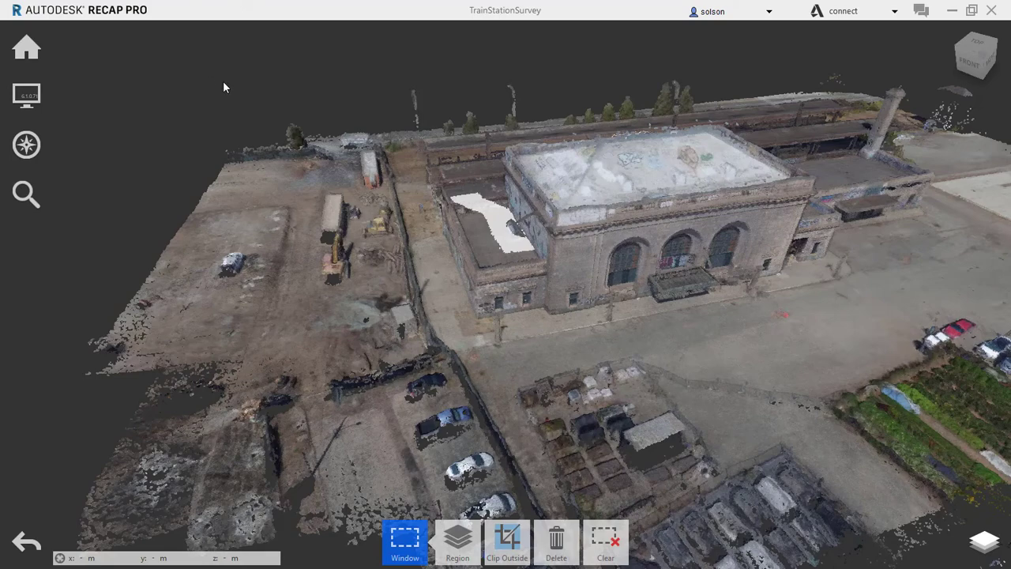
middle_drag(274, 80, 204, 97)
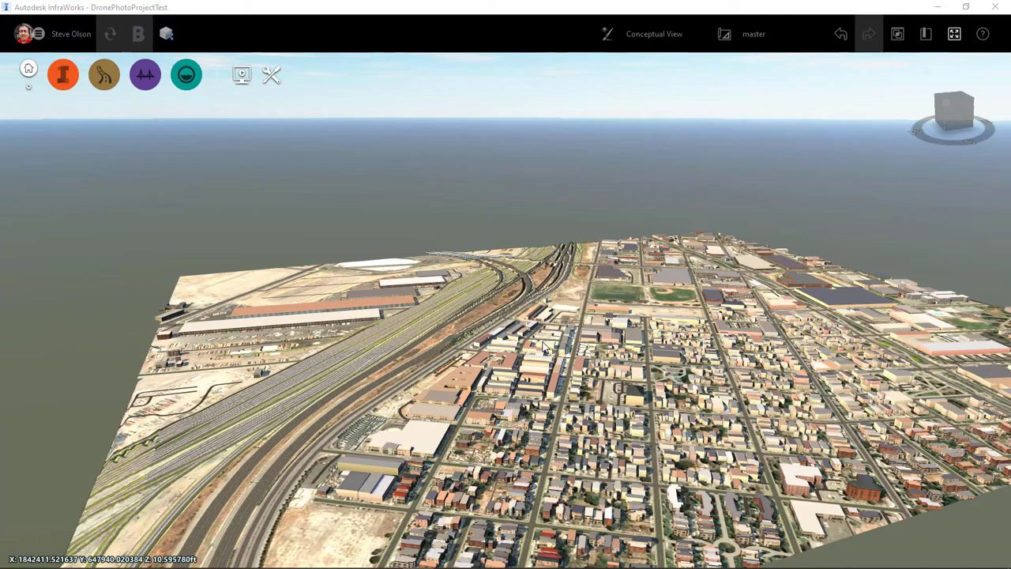
Zoom in on the rail yard to see the Old 16th Street Train Station building.
scroll(567, 308, up, 2)
scroll(567, 308, up, 3)
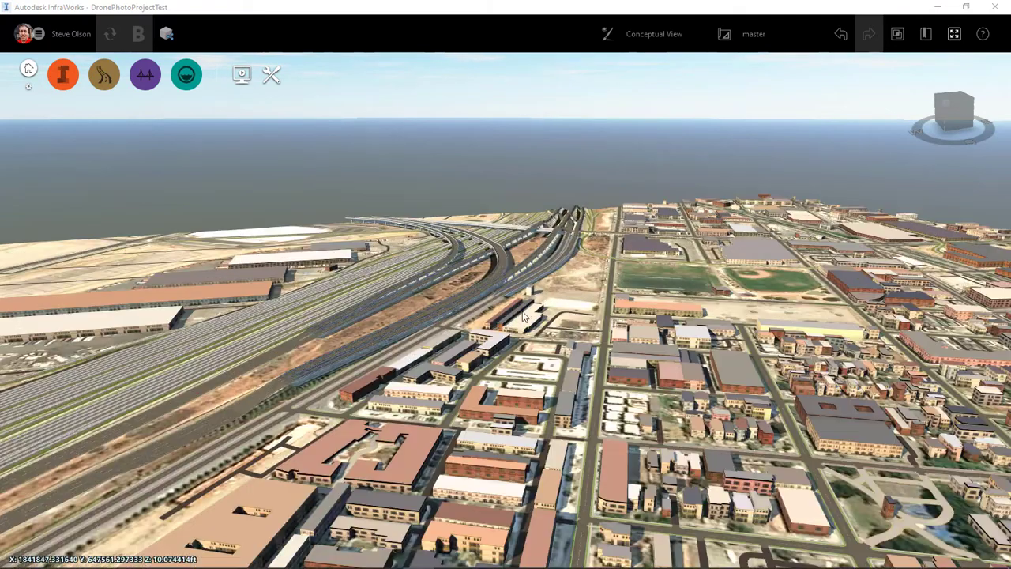
scroll(500, 310, up, 4)
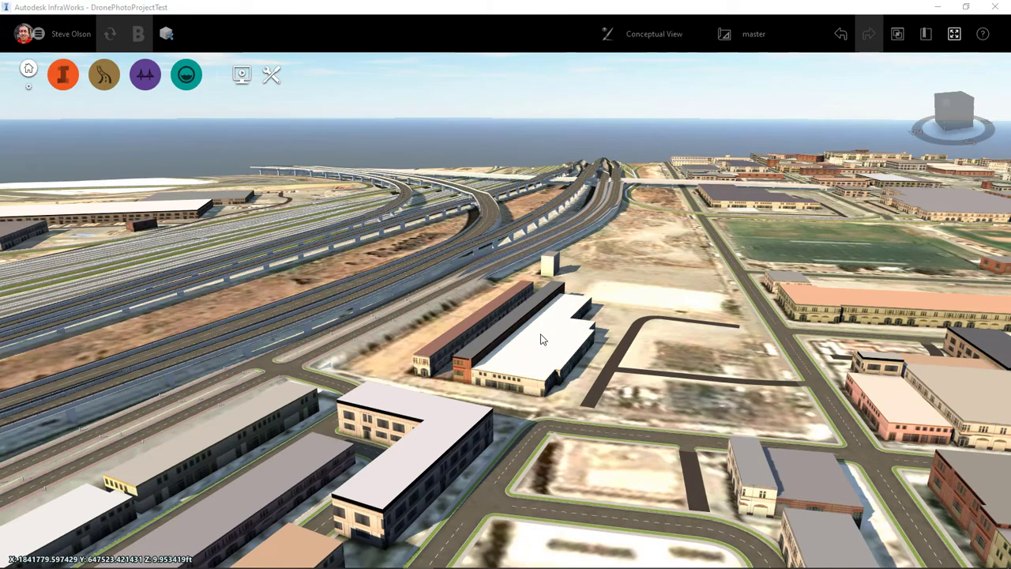
mouse_move(541, 340)
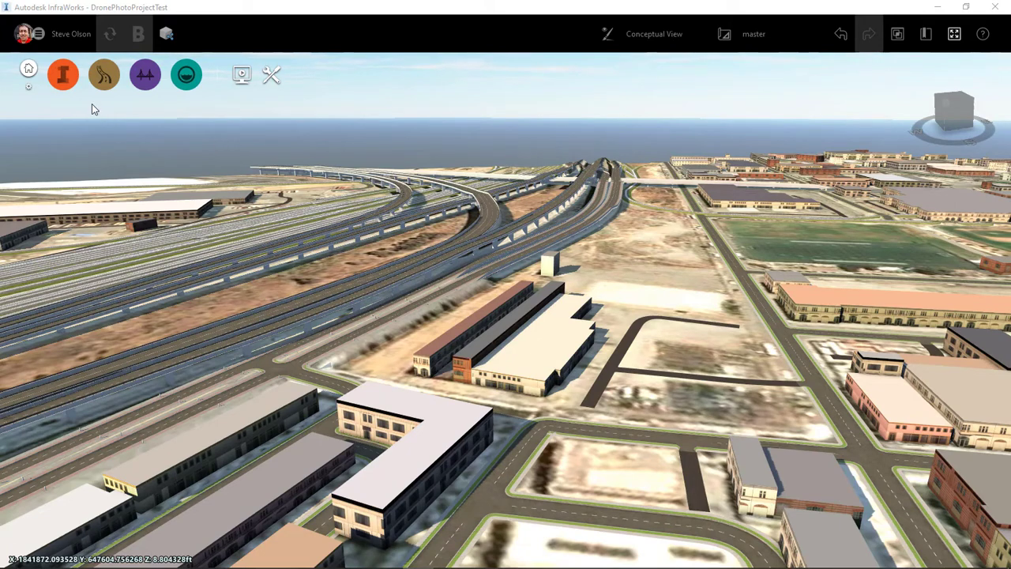
Start adding a Point Cloud file data source from the Data Sources panel.
click(66, 73)
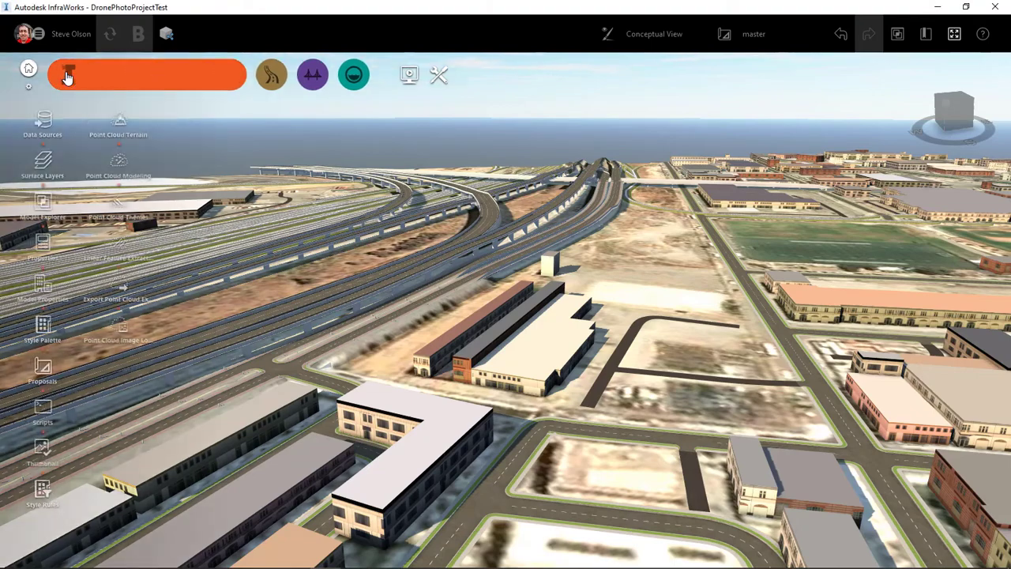
click(48, 121)
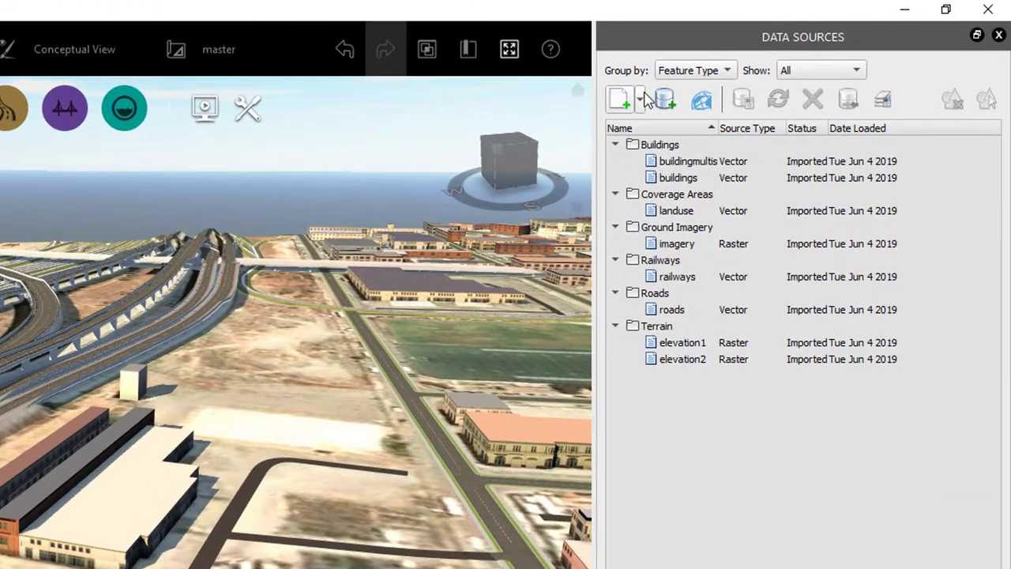
click(755, 69)
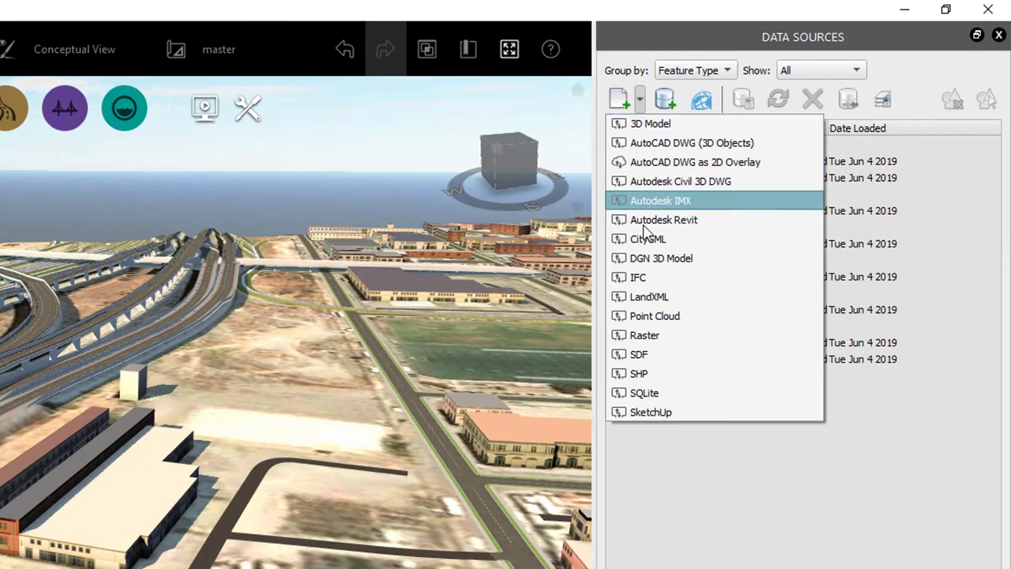
click(663, 317)
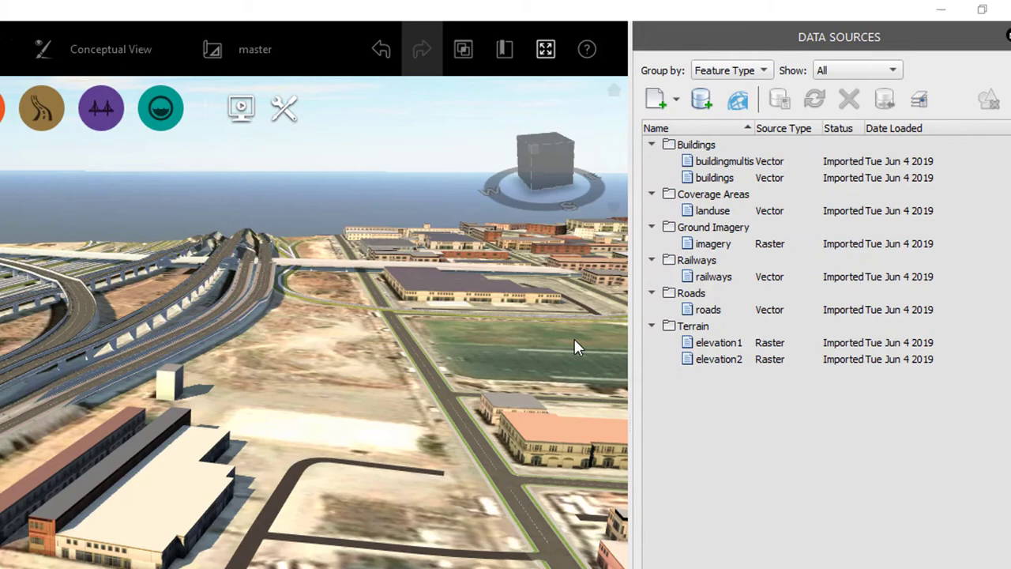
Add TrainStationSurvey.rcp from D:\It's A CAD World\TrainStationSurvey\TrainStationSurvey.rcs as a point cloud source.
scroll(111, 340, down, 2)
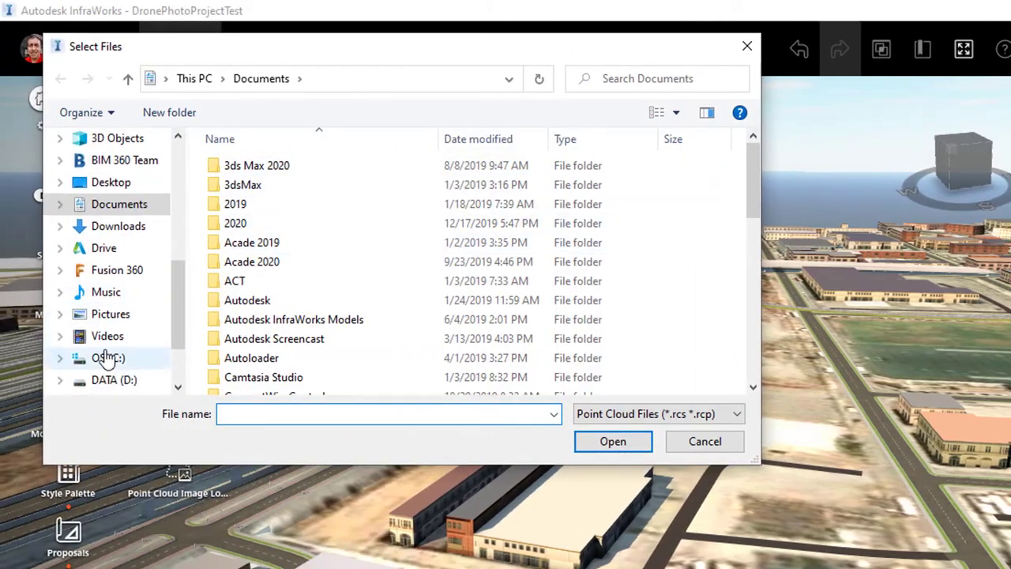
click(114, 358)
scroll(282, 245, down, 2)
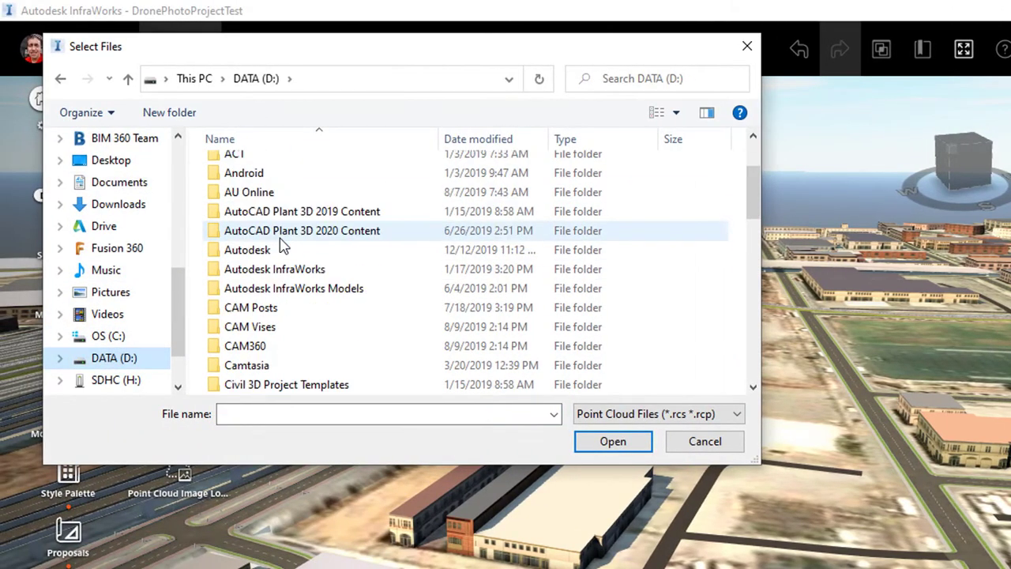
scroll(282, 244, down, 8)
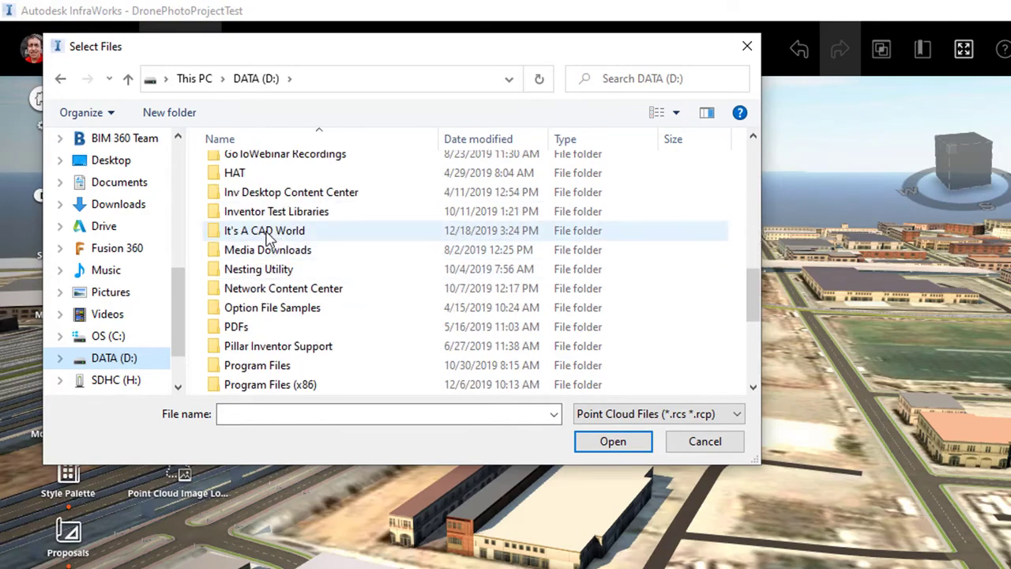
double_click(269, 231)
scroll(332, 224, down, 1)
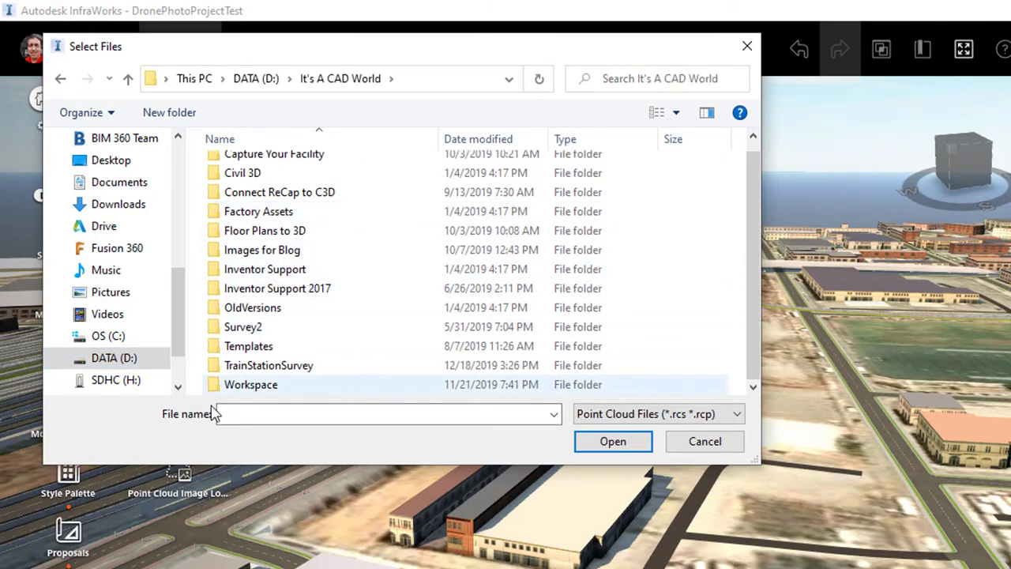
double_click(286, 368)
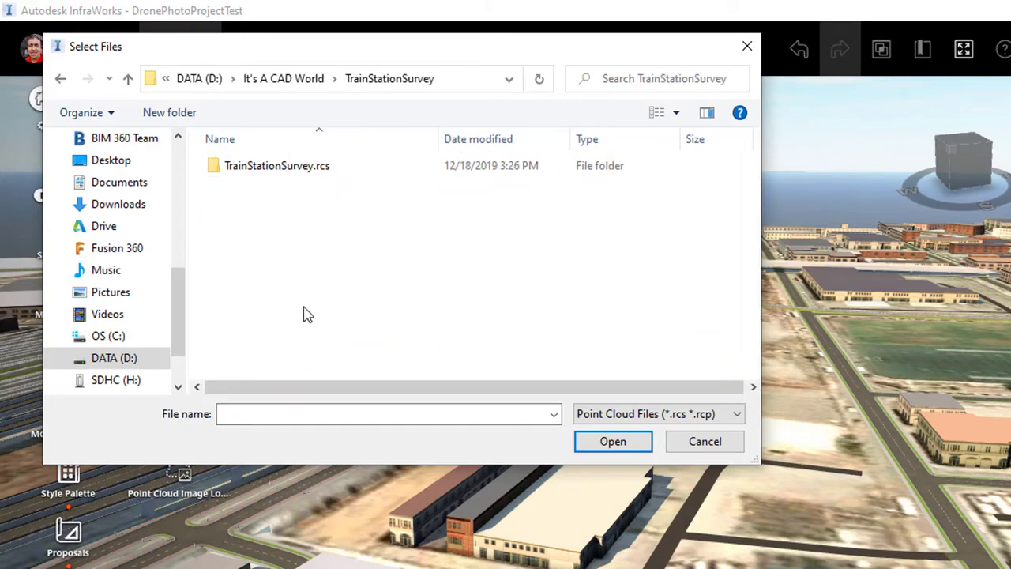
double_click(300, 171)
click(297, 187)
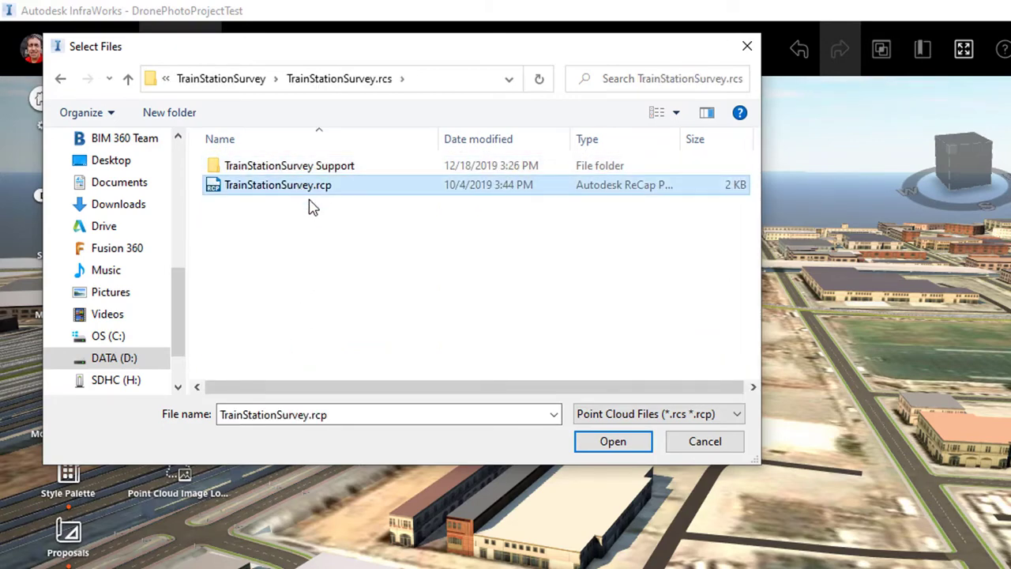
click(613, 441)
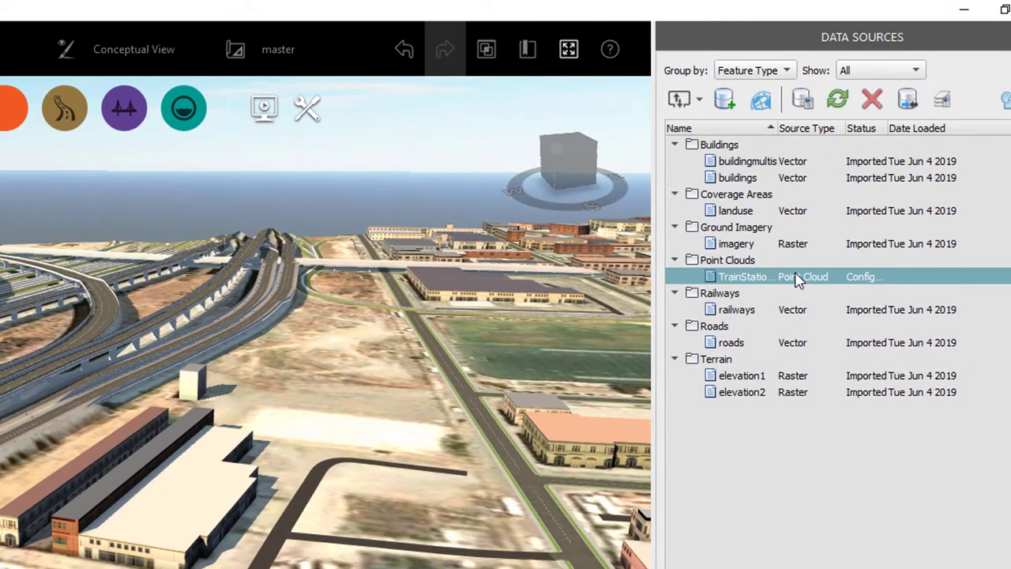
Configure the TrainStationSurvey point cloud with coordinate system CA83-III and import it.
right_click(797, 277)
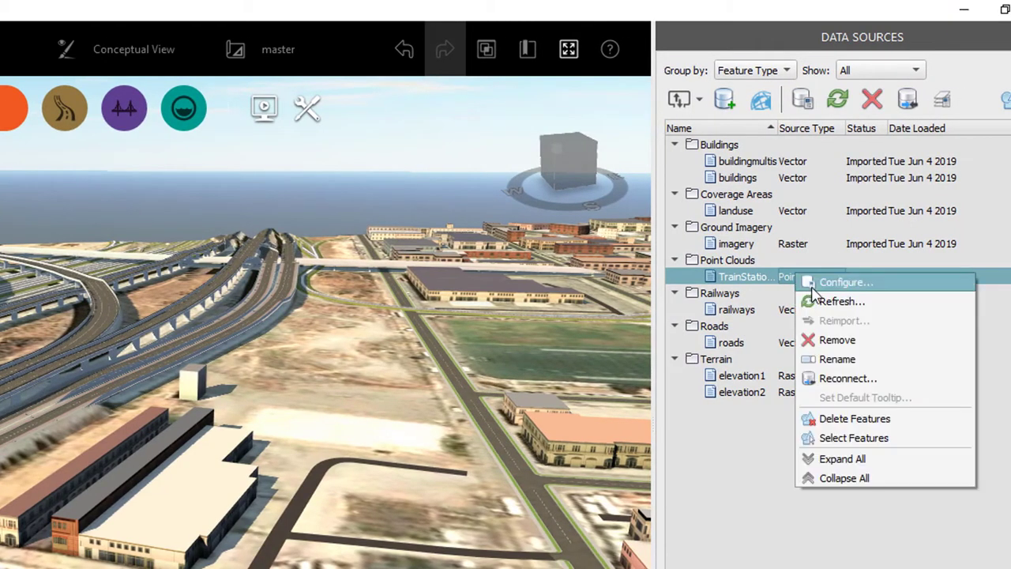
click(813, 279)
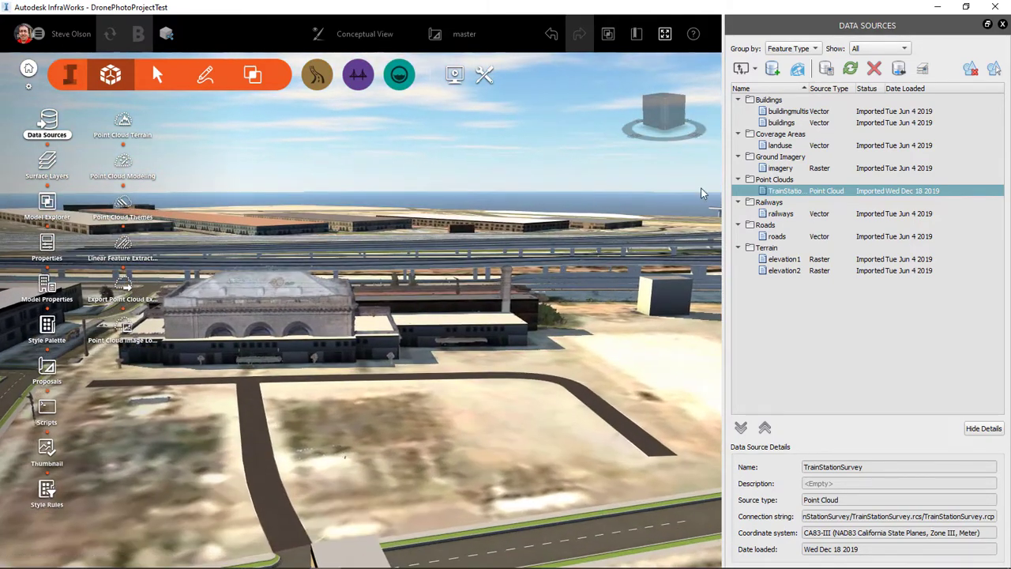
Reconfigure the TrainStationSurvey point cloud with an Offset Z of 5.
right_click(813, 193)
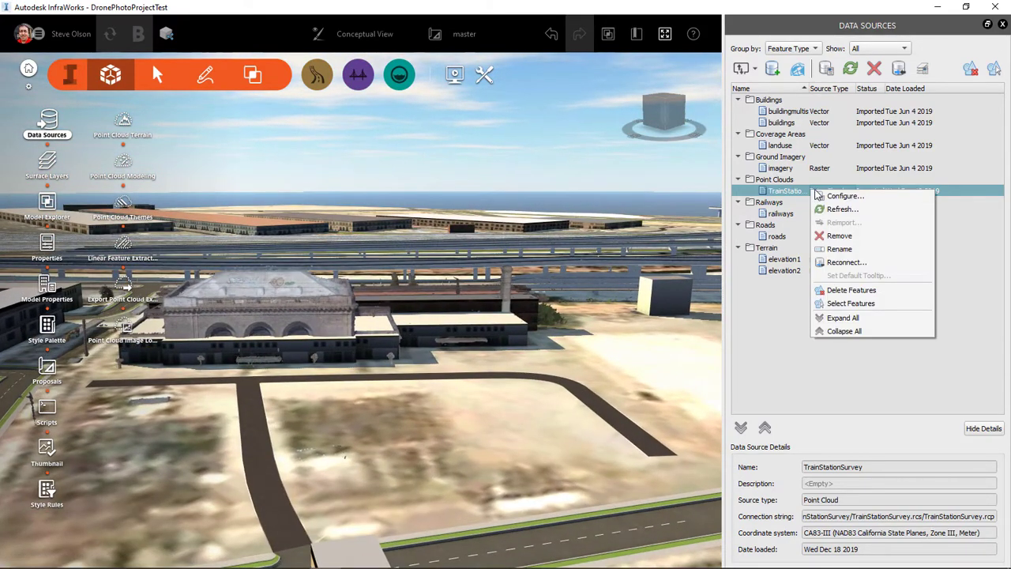
click(839, 196)
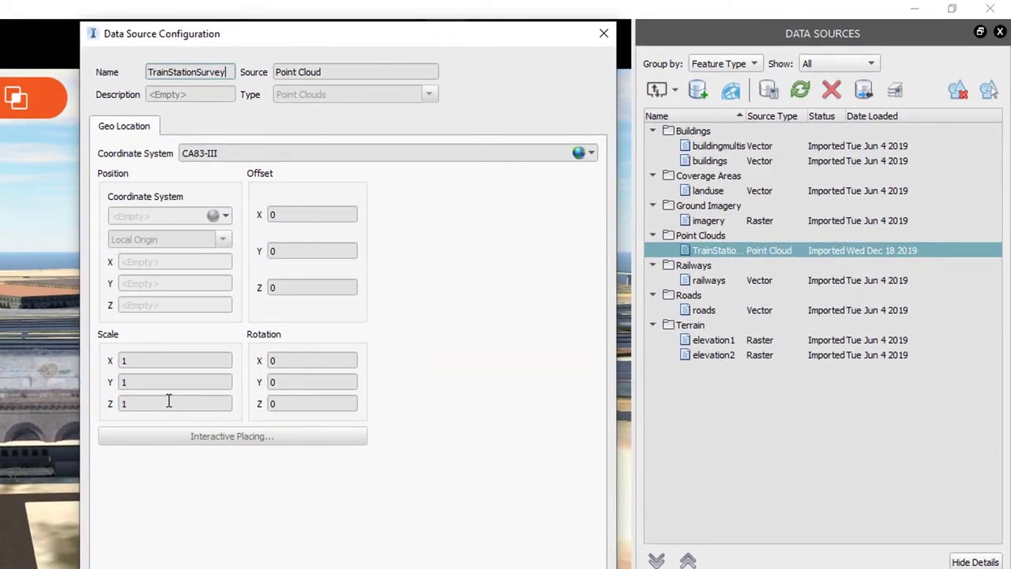
double_click(294, 288)
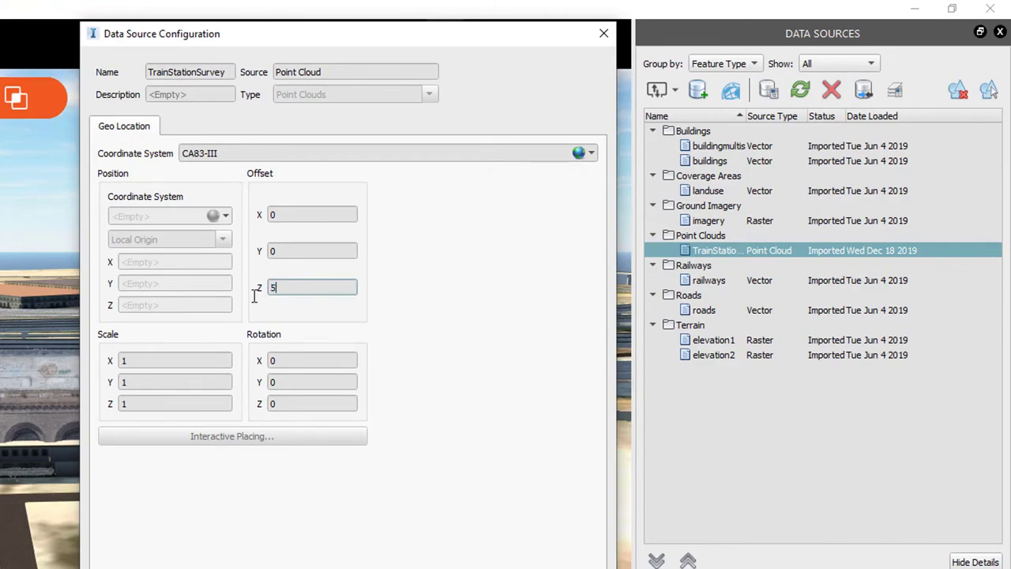
key(Return)
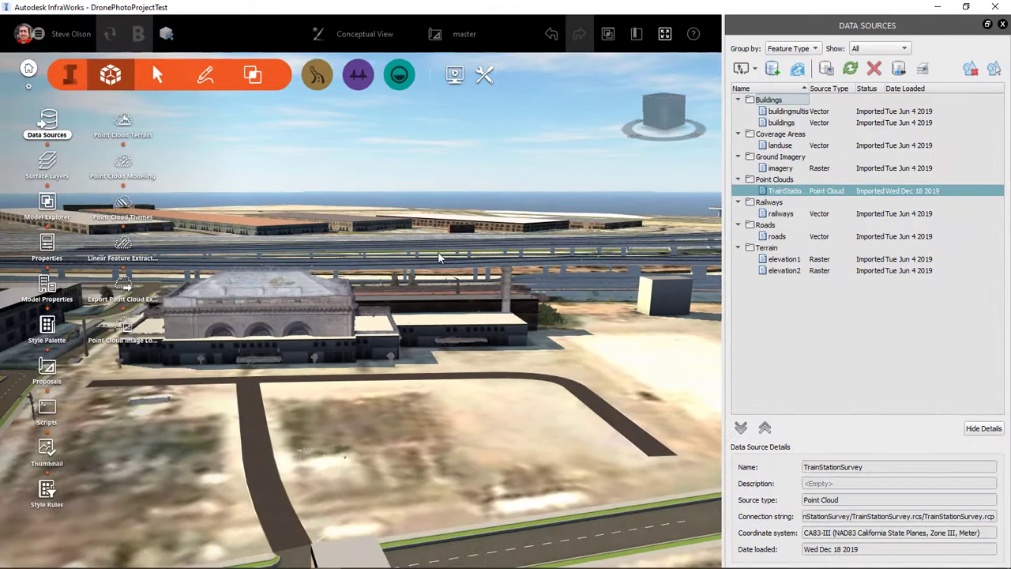
Refresh the data sources to load the drone point cloud and orbit to inspect the station.
click(850, 69)
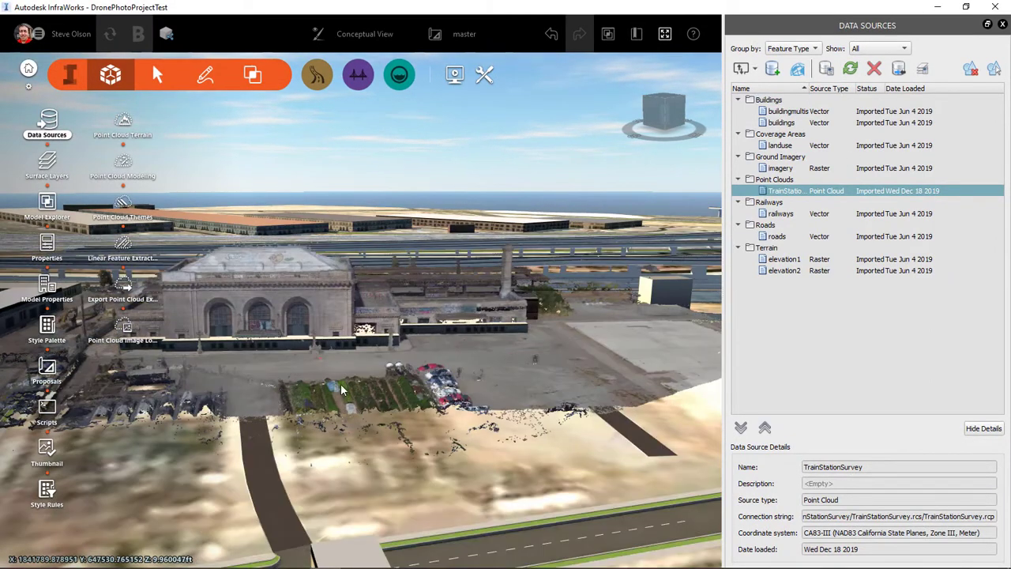
scroll(341, 389, up, 3)
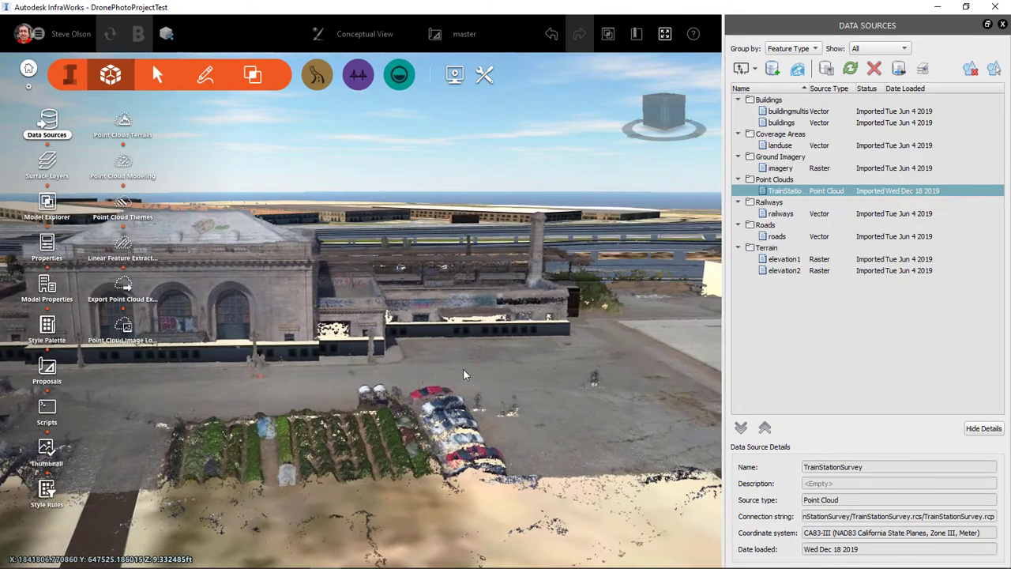
shift+middle_drag(463, 374, 360, 386)
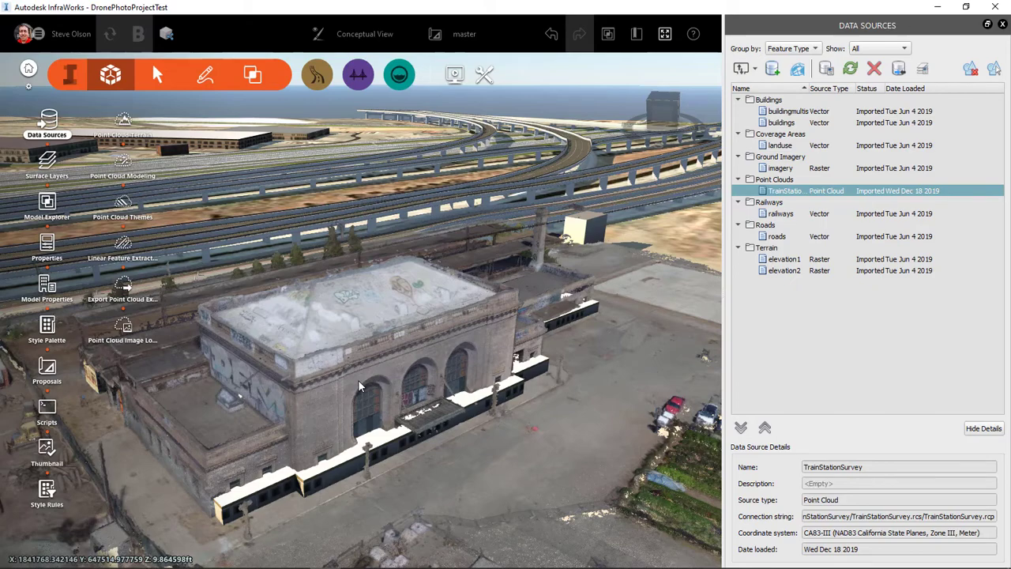
scroll(469, 329, up, 3)
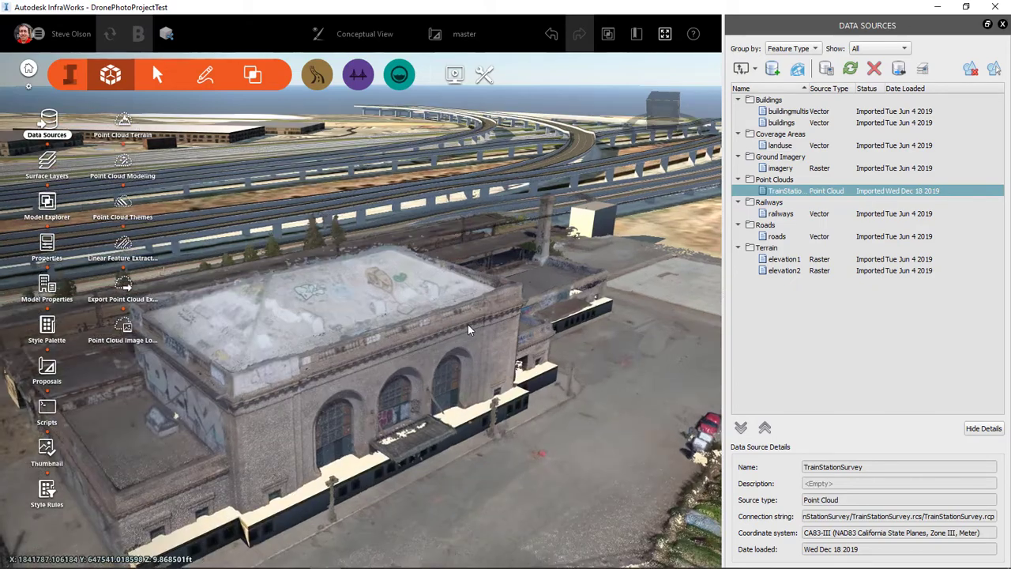
scroll(468, 329, down, 5)
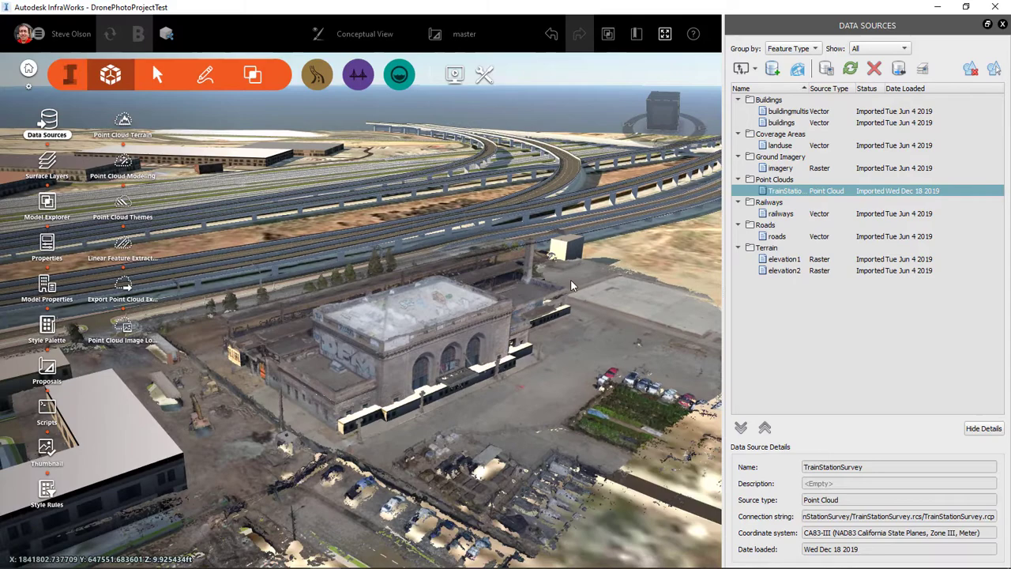
shift+middle_drag(553, 290, 563, 324)
right_click(562, 323)
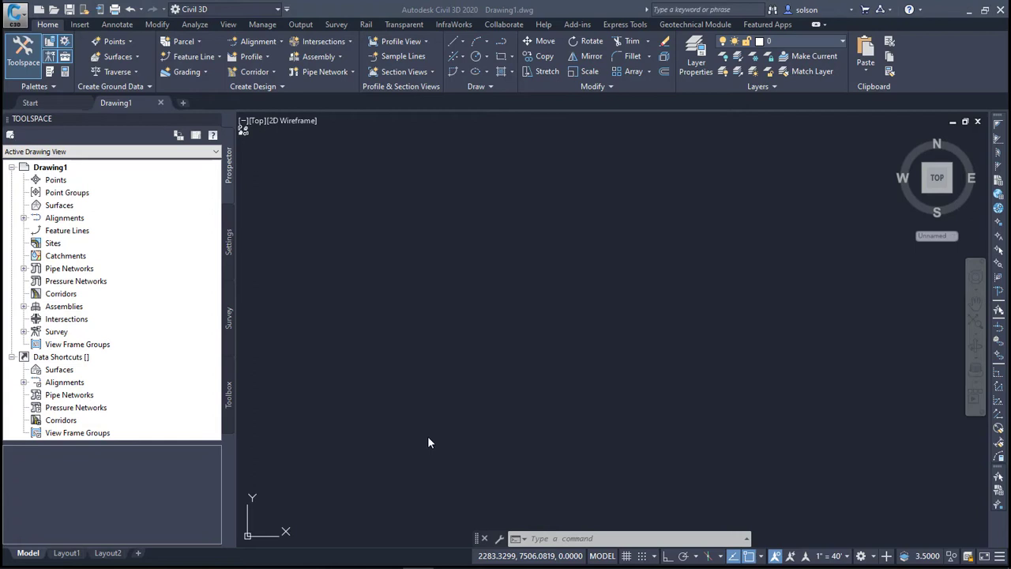
Set Drawing1's coordinate system code to CA83-III (NAD83 California Zone III, Meter).
click(229, 235)
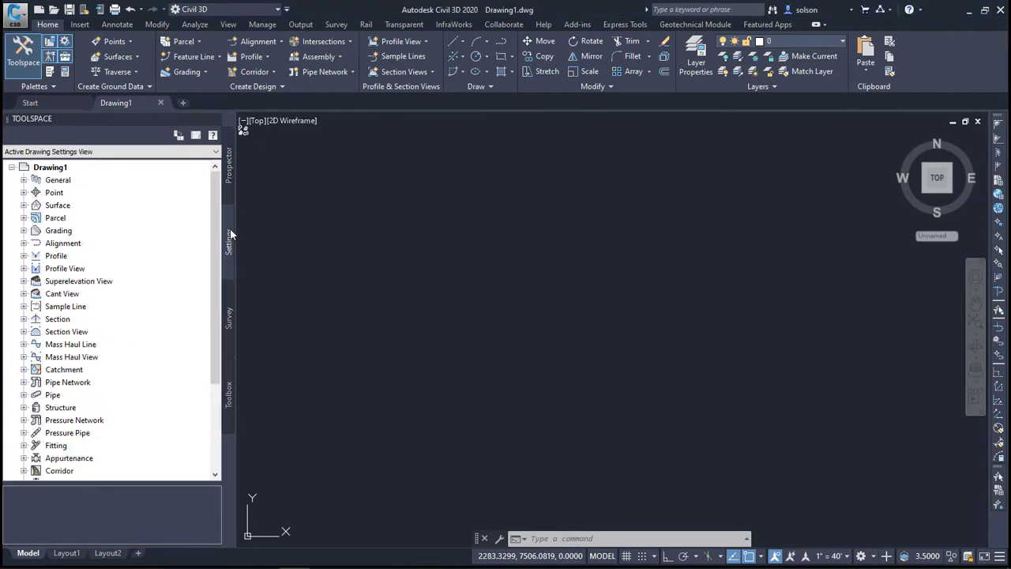
right_click(52, 170)
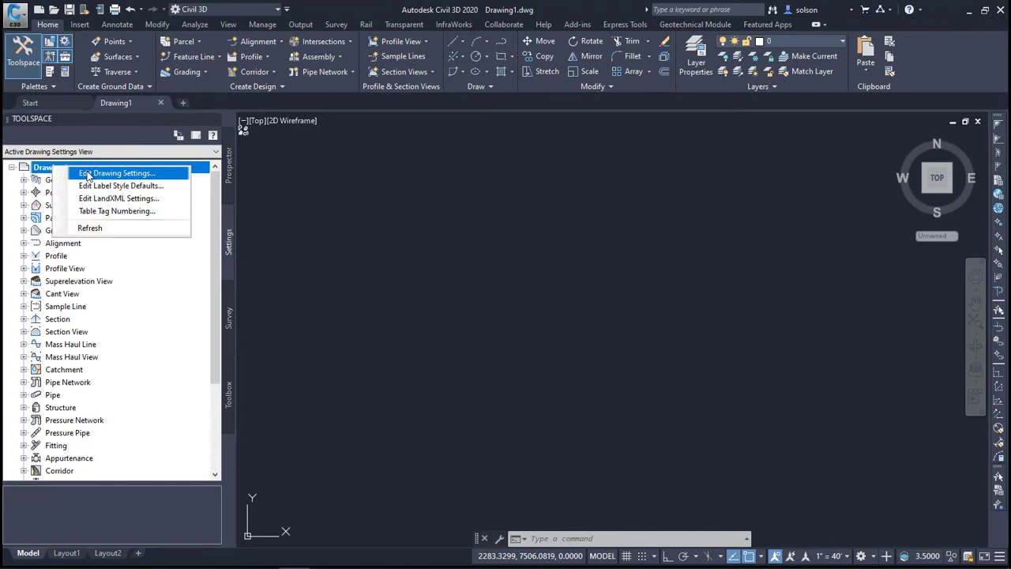
click(89, 174)
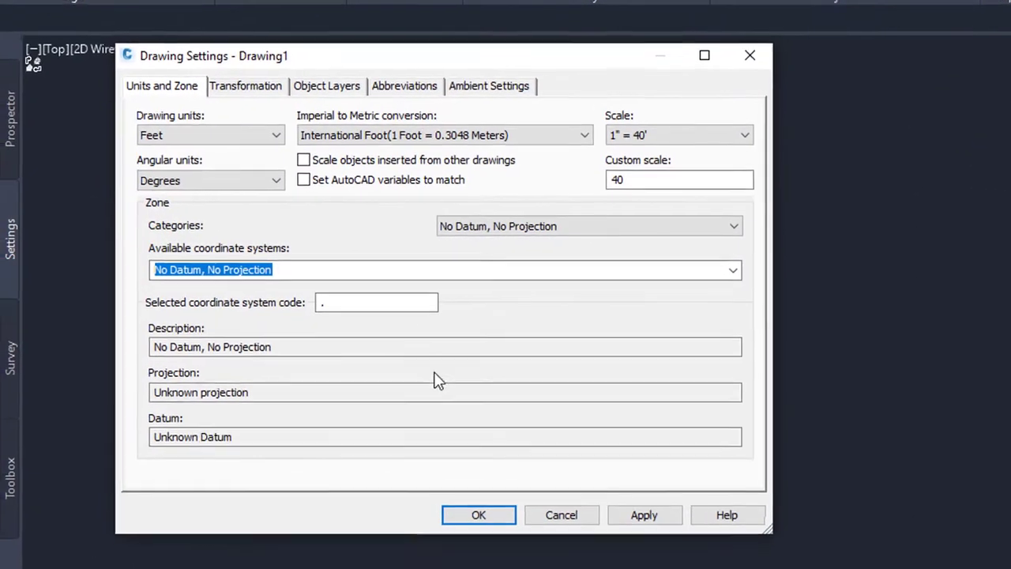
click(365, 307)
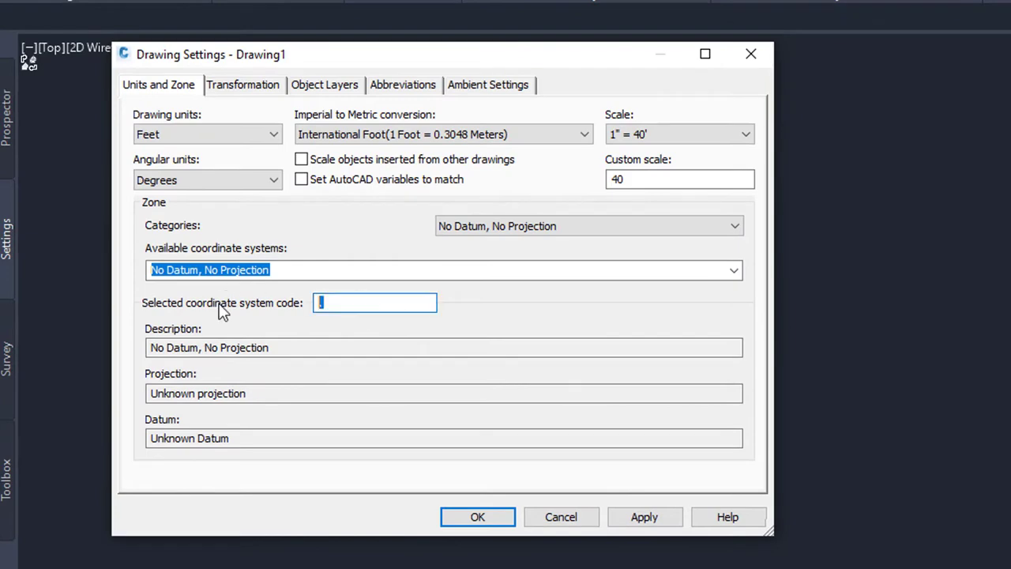
text(CA83)
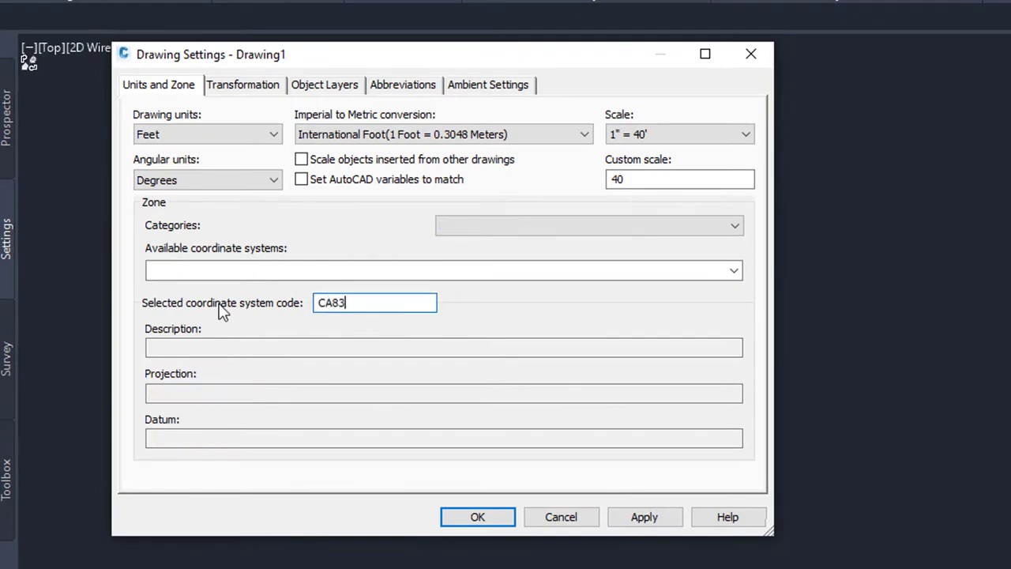
text(-III)
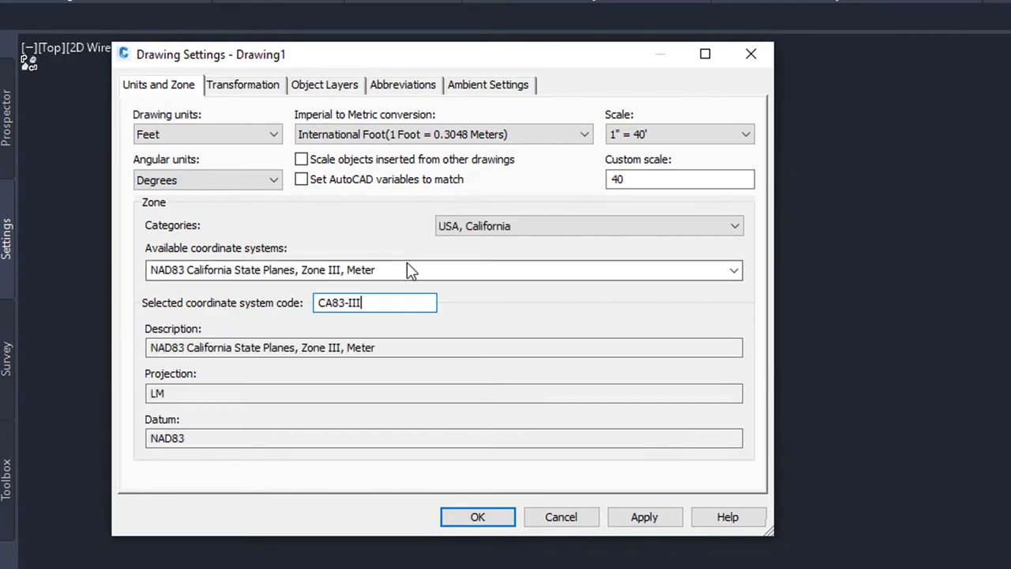
click(471, 517)
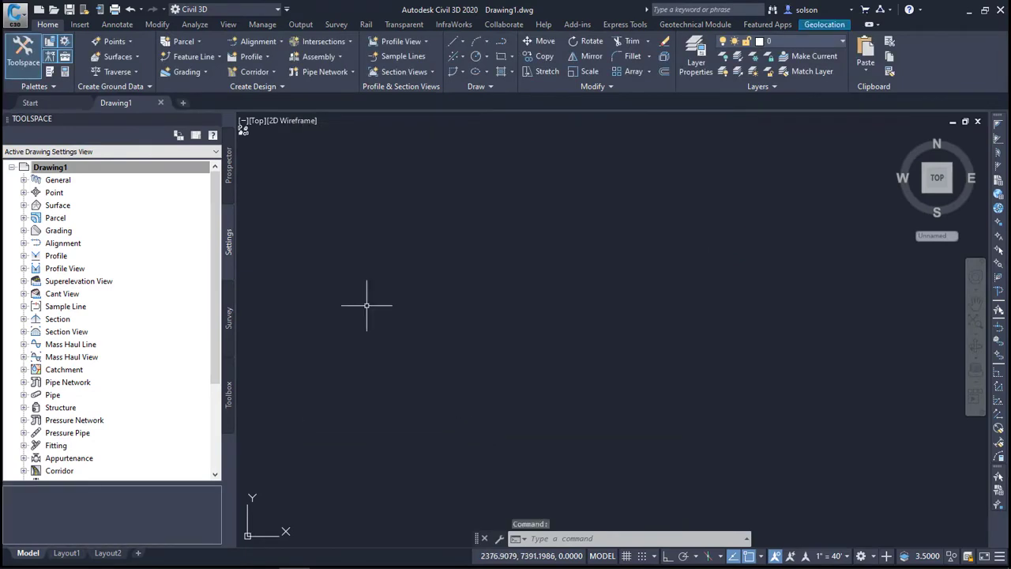
Start Point Cloud Attach from Insert with the Point Cloud Project file type.
click(82, 24)
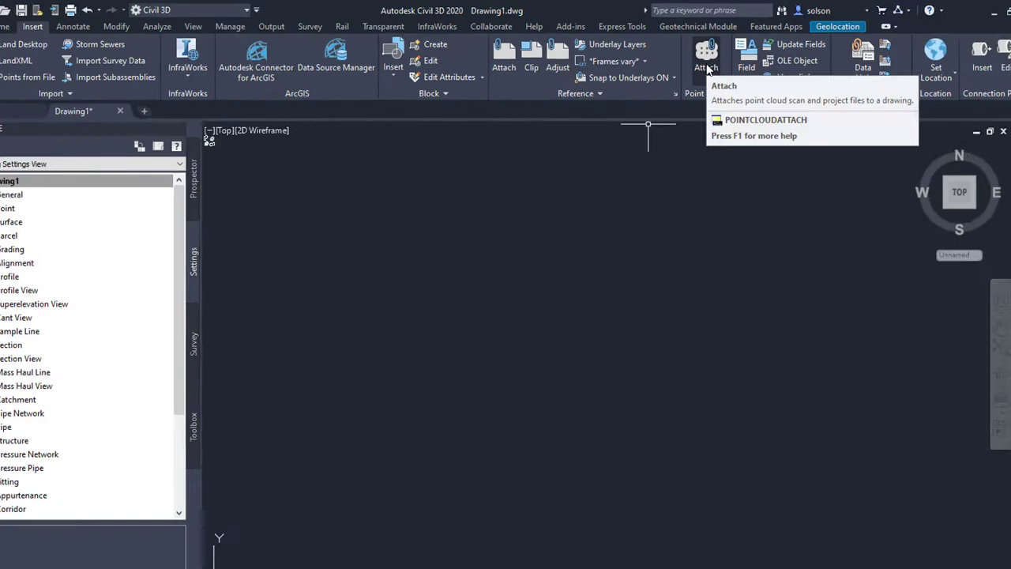
click(703, 63)
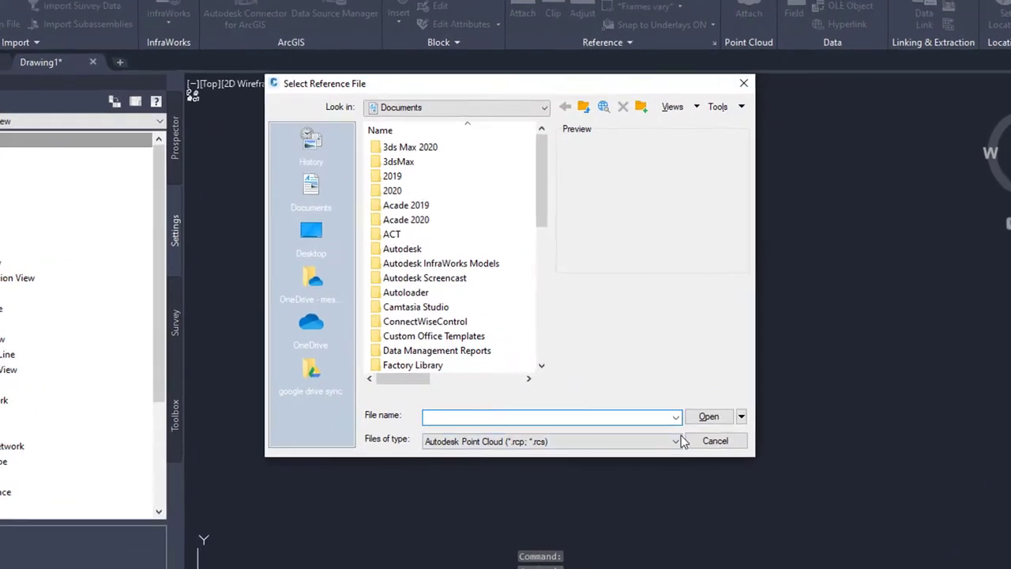
click(643, 417)
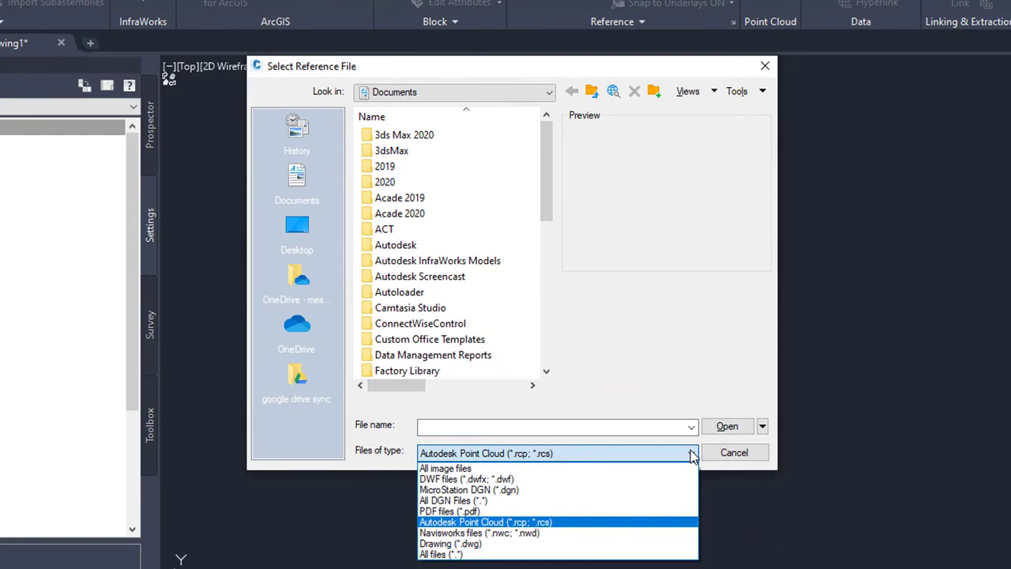
click(728, 454)
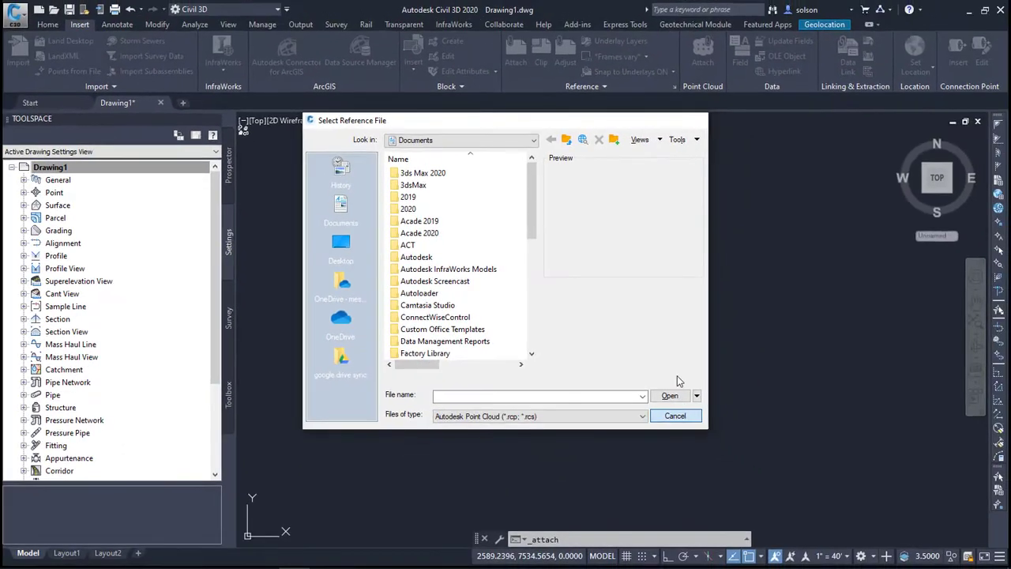
key(Escape)
click(703, 53)
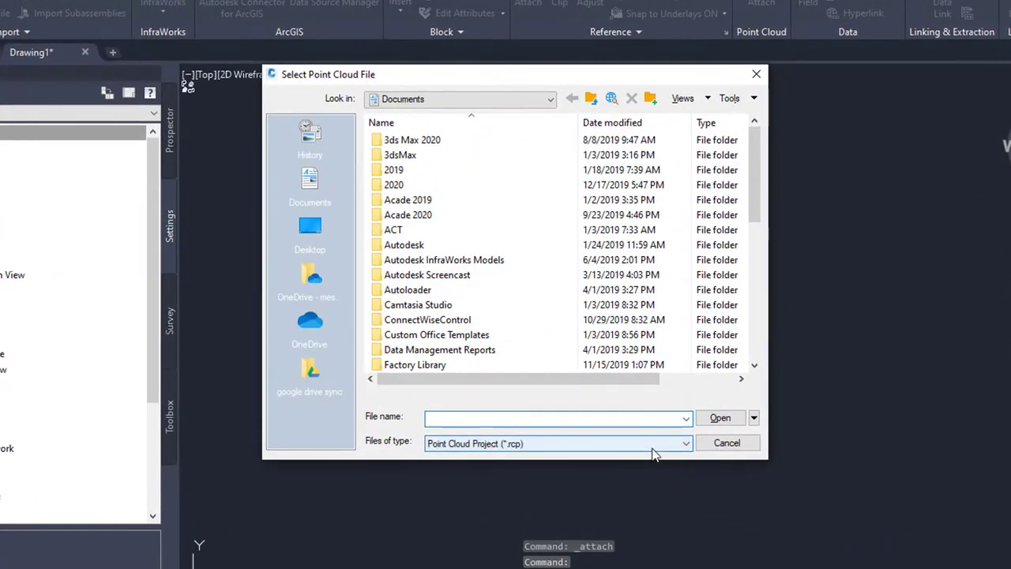
click(654, 447)
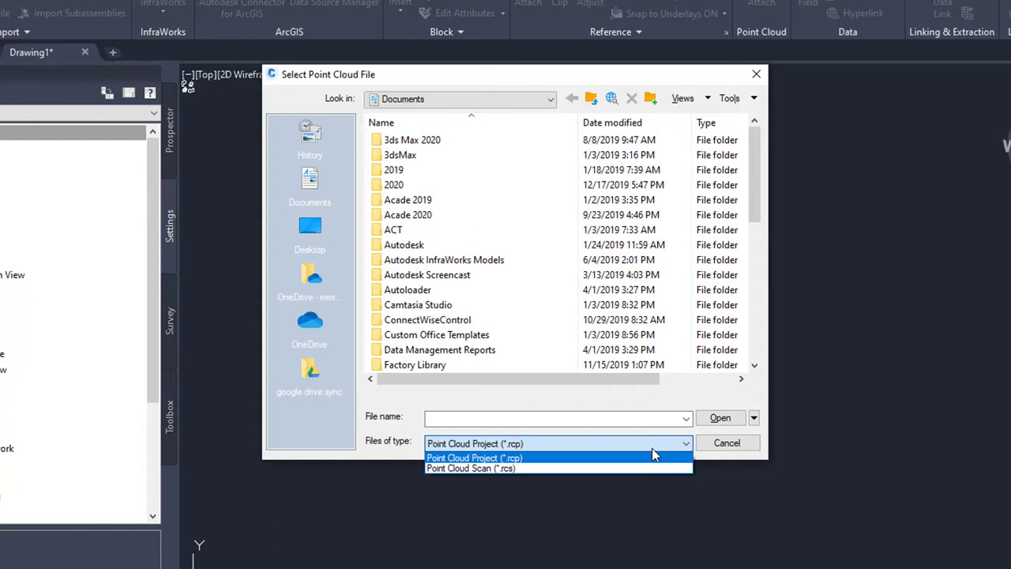
click(715, 448)
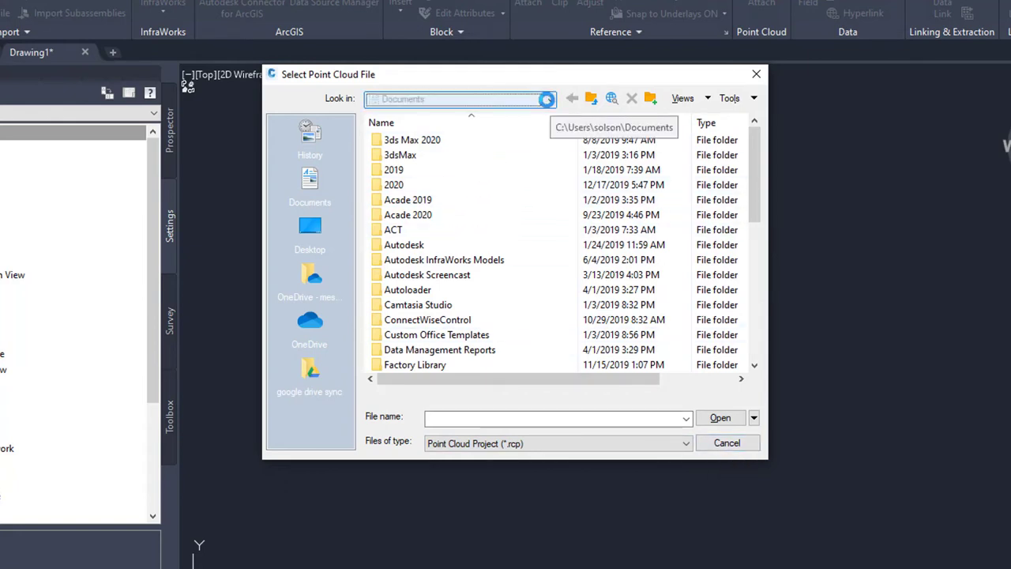
Browse DATA (D:) to TrainStationSurvey.rcs and open TrainStationSurvey.rcp.
click(550, 101)
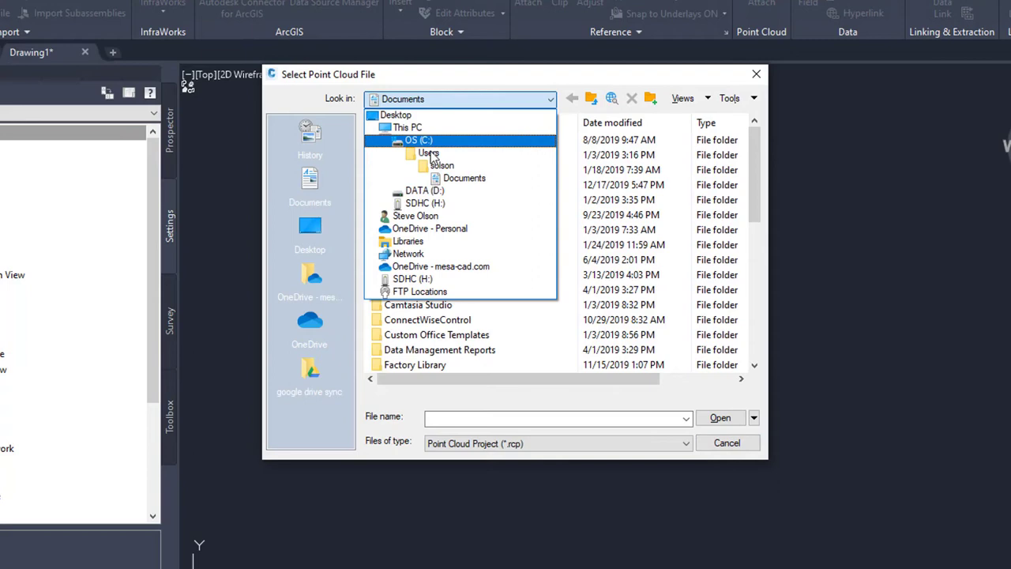
click(425, 192)
scroll(407, 229, down, 7)
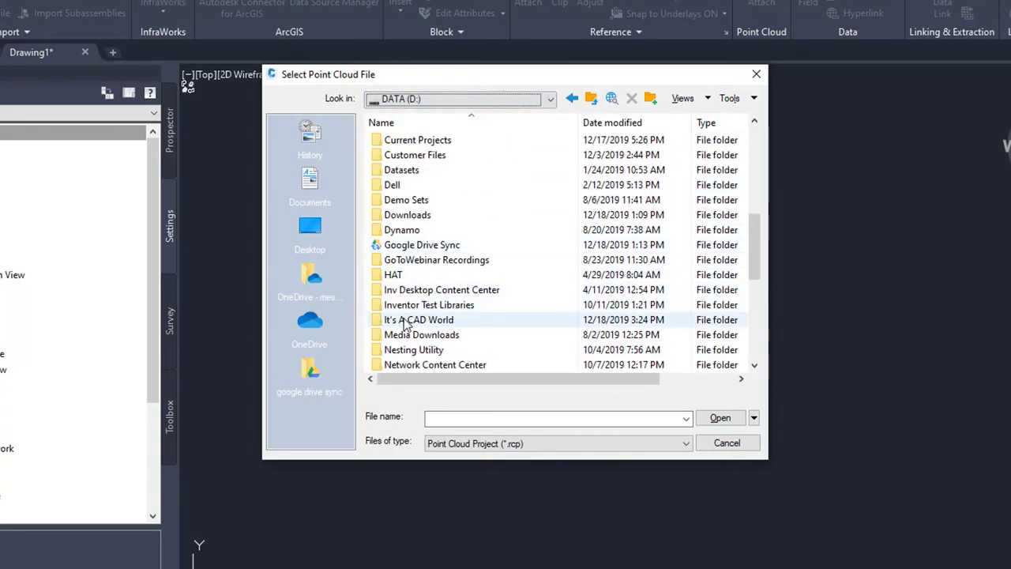
double_click(419, 319)
double_click(423, 305)
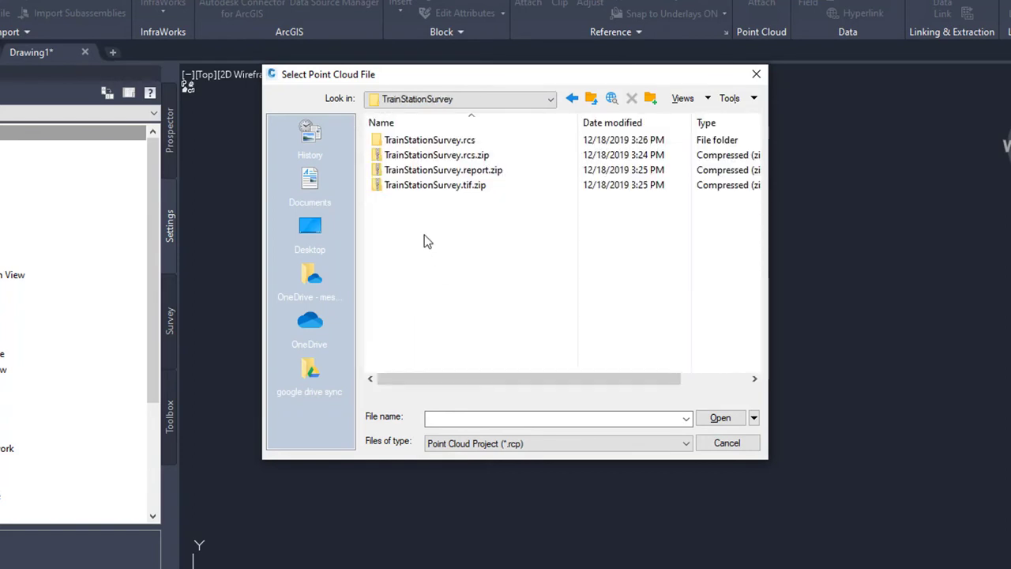
double_click(458, 142)
click(445, 157)
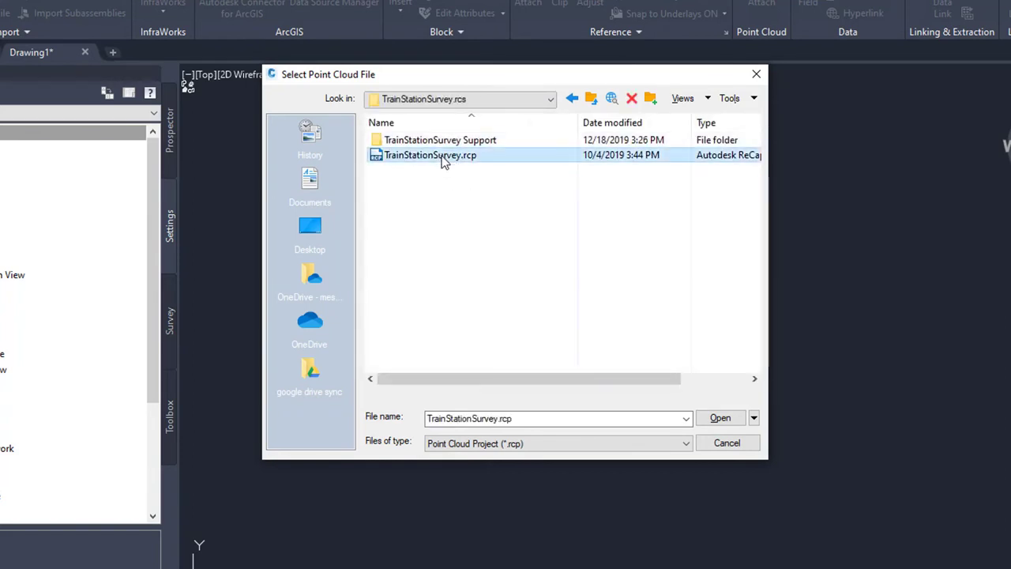
click(721, 418)
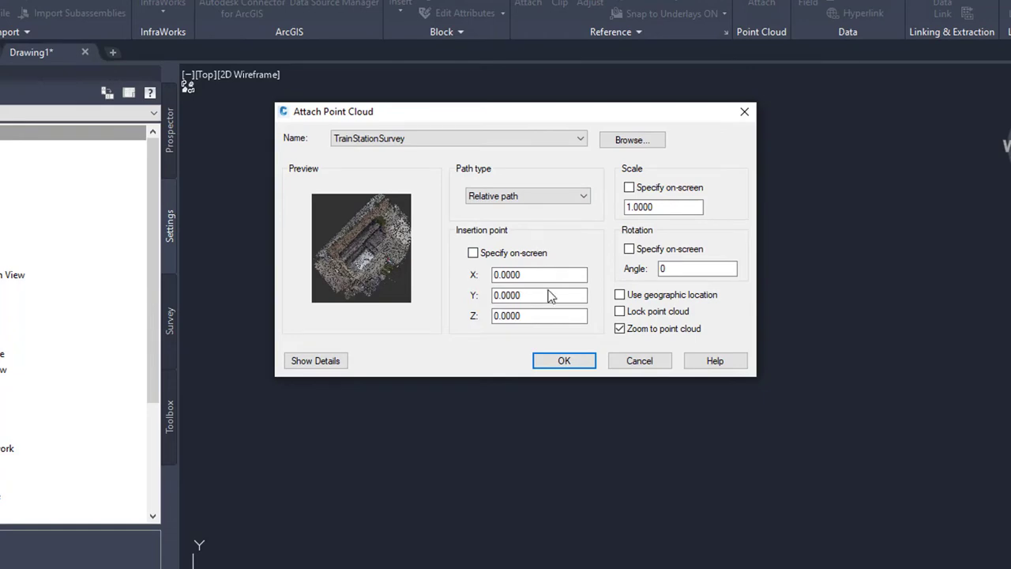
Attach the TrainStationSurvey point cloud and orbit the site into a tilted 3D view.
click(563, 360)
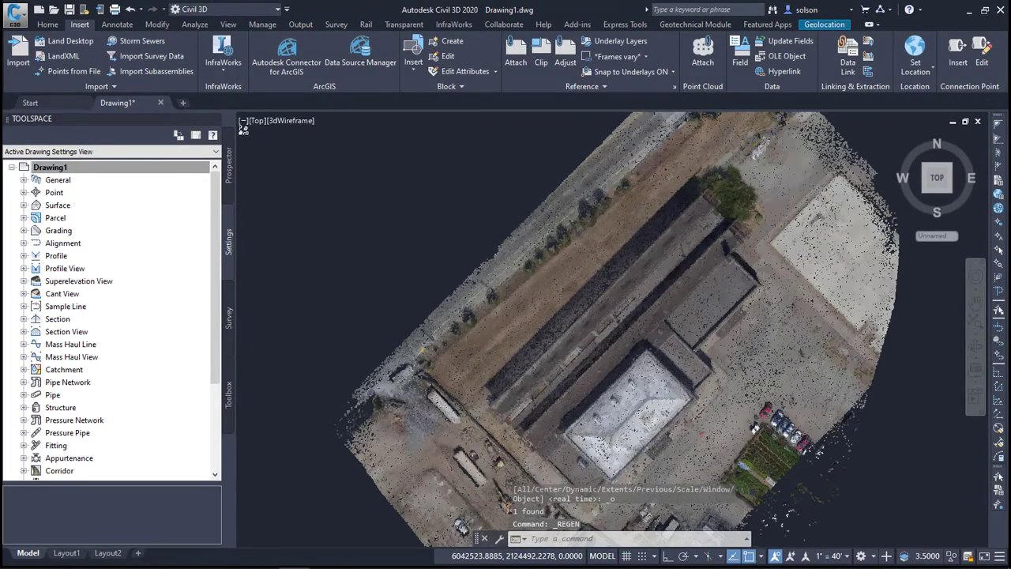
scroll(599, 271, down, 3)
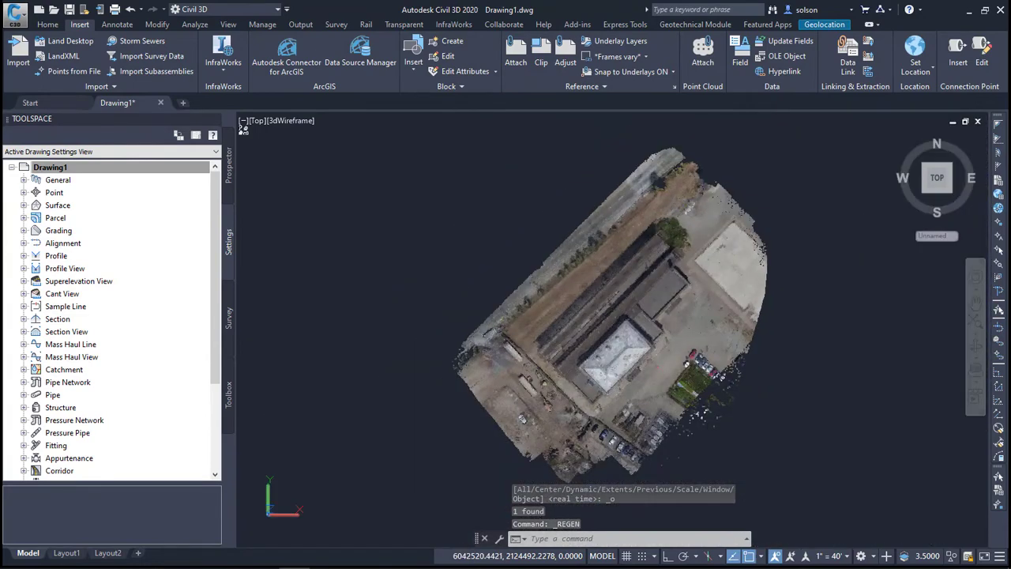
shift+middle_drag(545, 261, 446, 312)
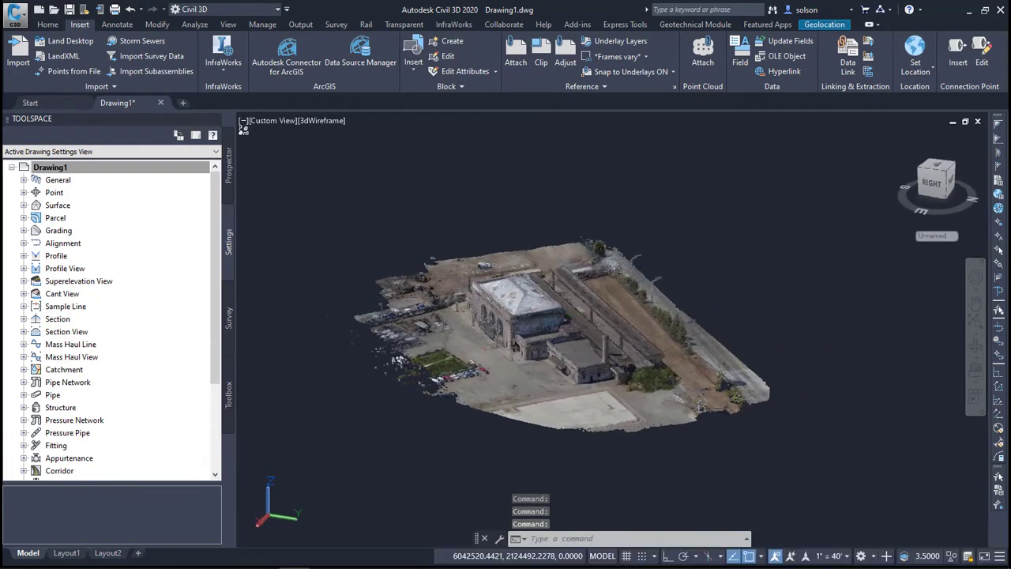
shift+middle_drag(600, 339, 660, 346)
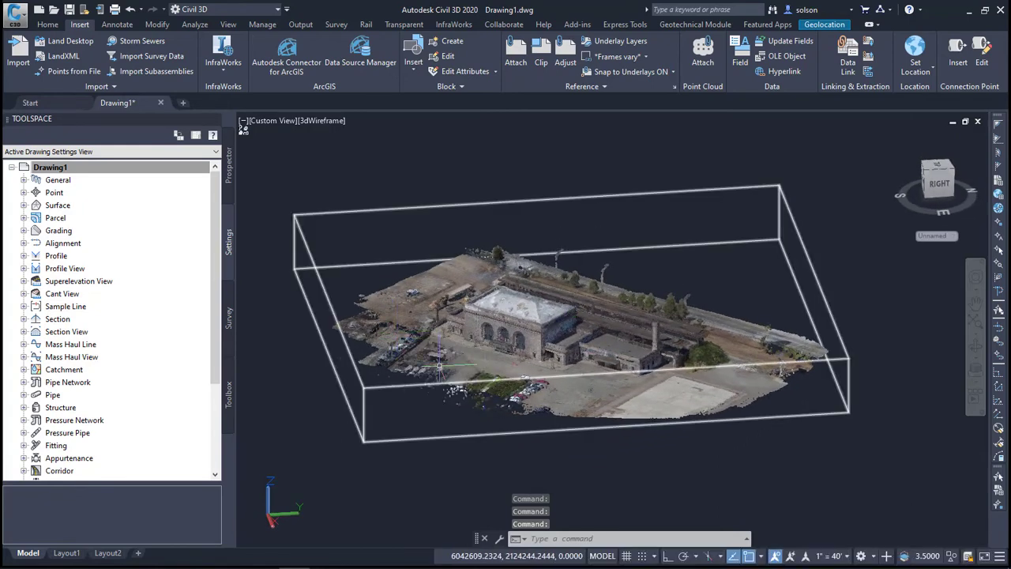
scroll(544, 386, up, 2)
scroll(544, 379, up, 2)
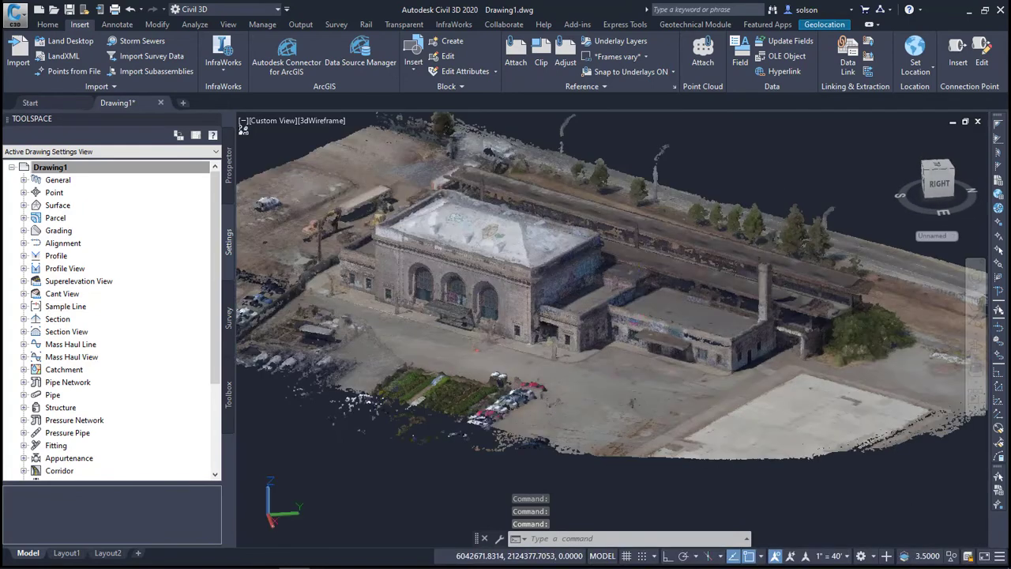
scroll(545, 237, down, 3)
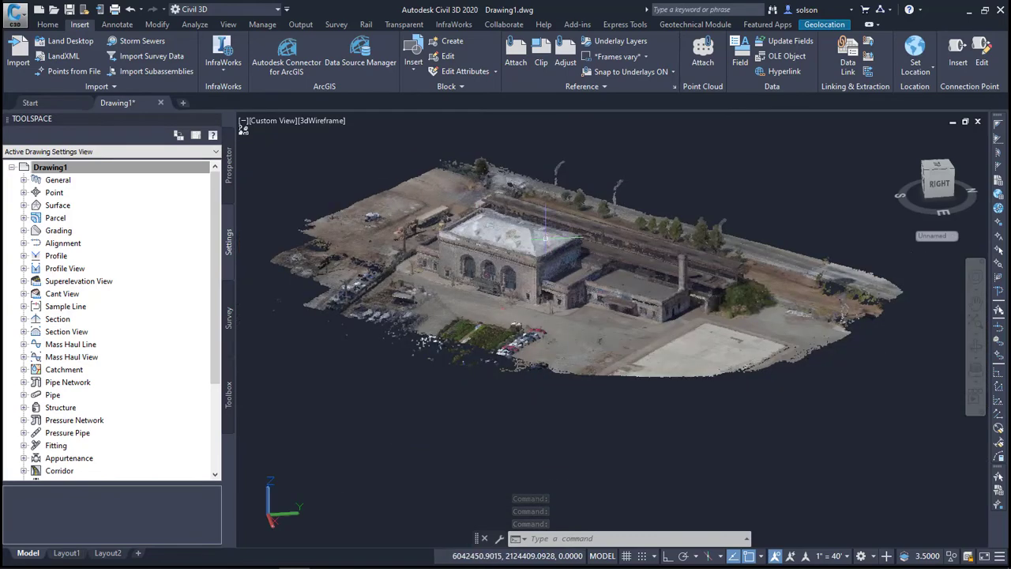
middle_drag(545, 224, 562, 257)
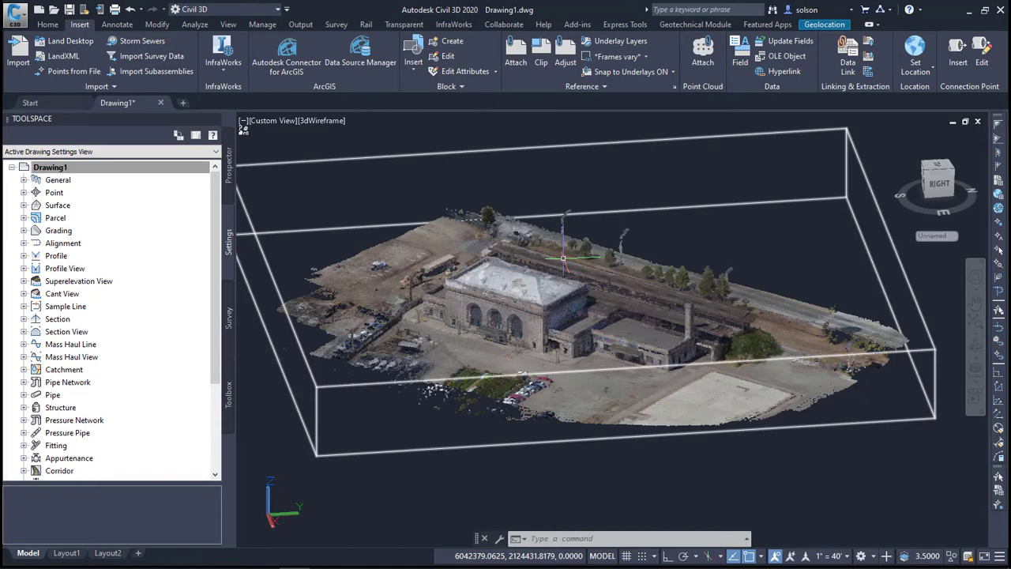
Pan with P to recentre the station site and return to the Home commands.
scroll(417, 254, up, 2)
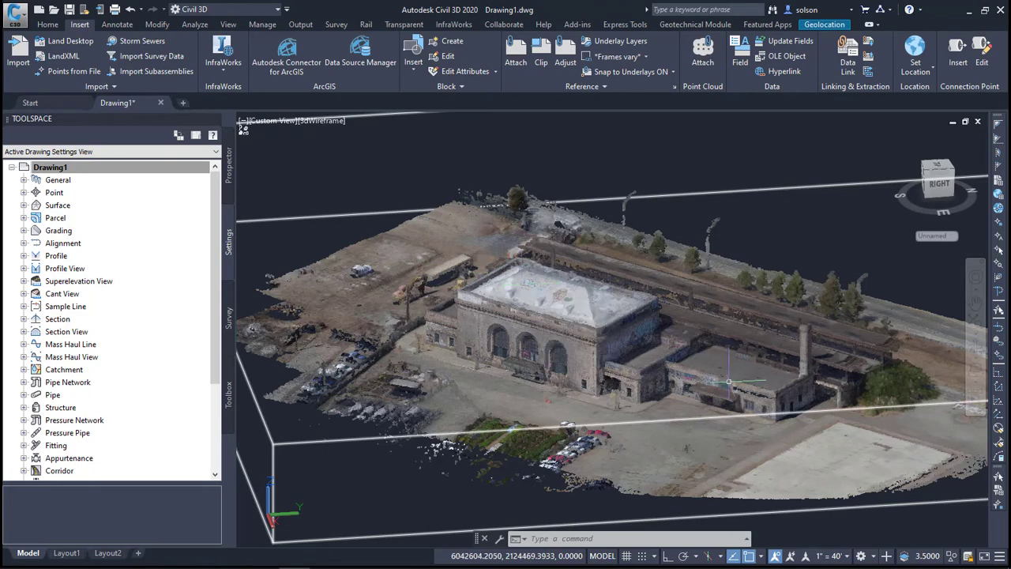
text(p)
key(Return)
drag(731, 334, 687, 252)
scroll(686, 252, down, 1)
key(Escape)
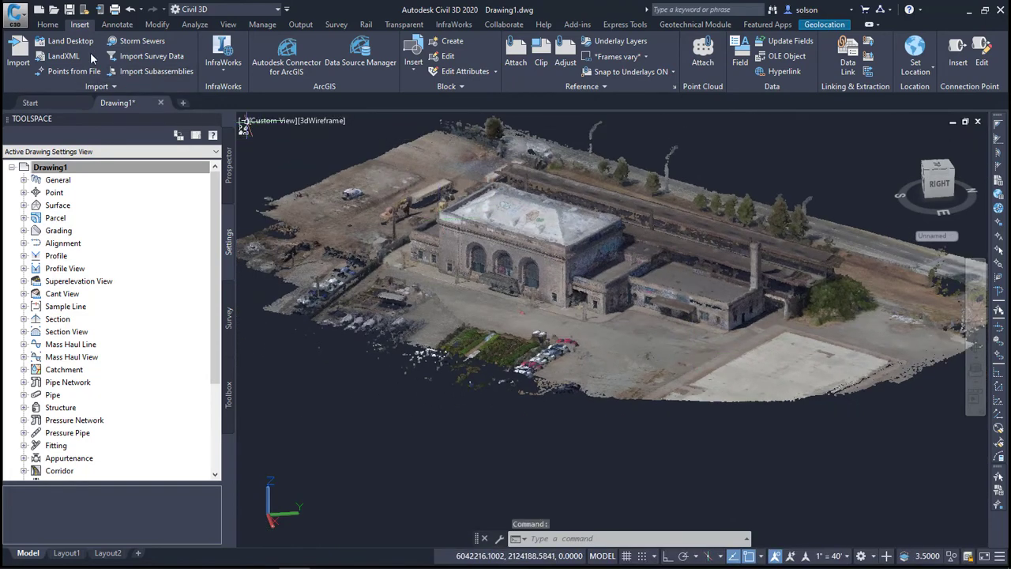
click(47, 24)
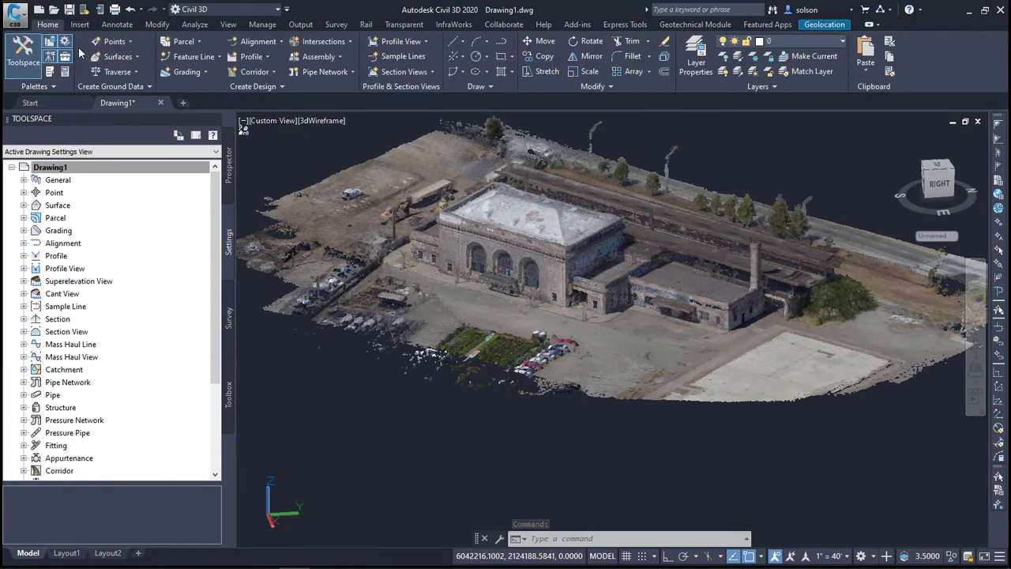
Create a TIN surface from the point cloud and name it SurfaceFromReCap.
click(137, 58)
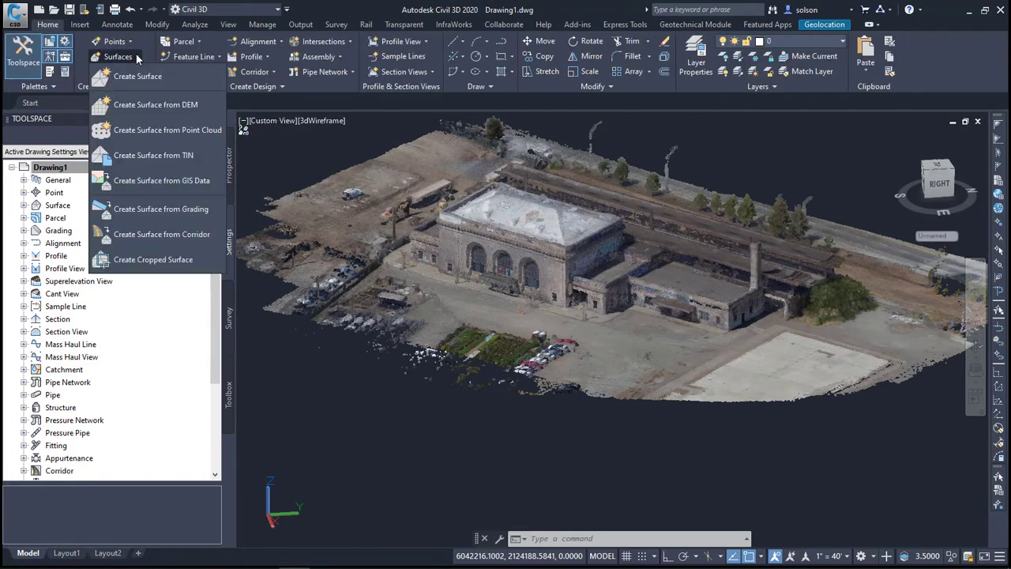
click(149, 131)
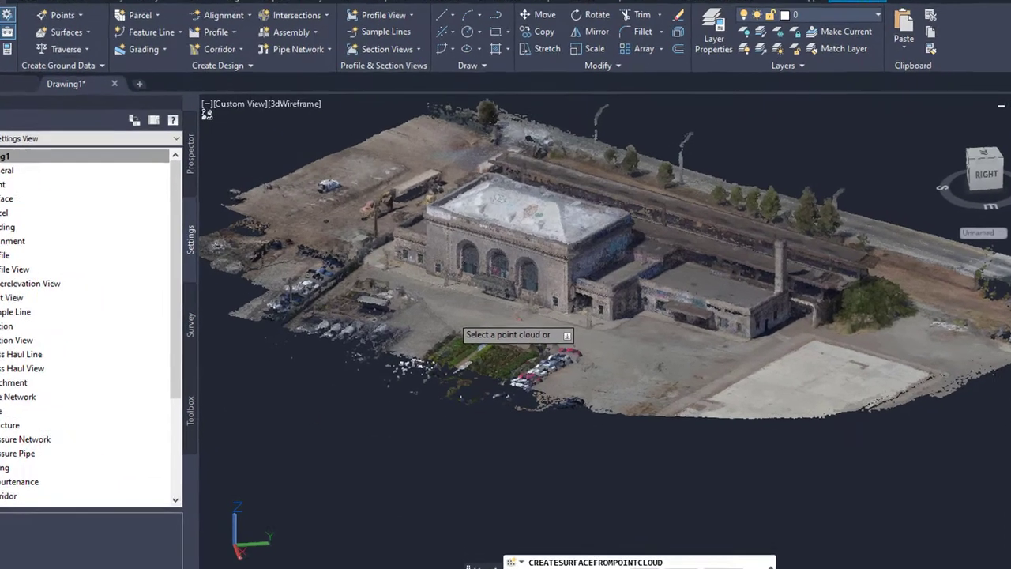
click(461, 309)
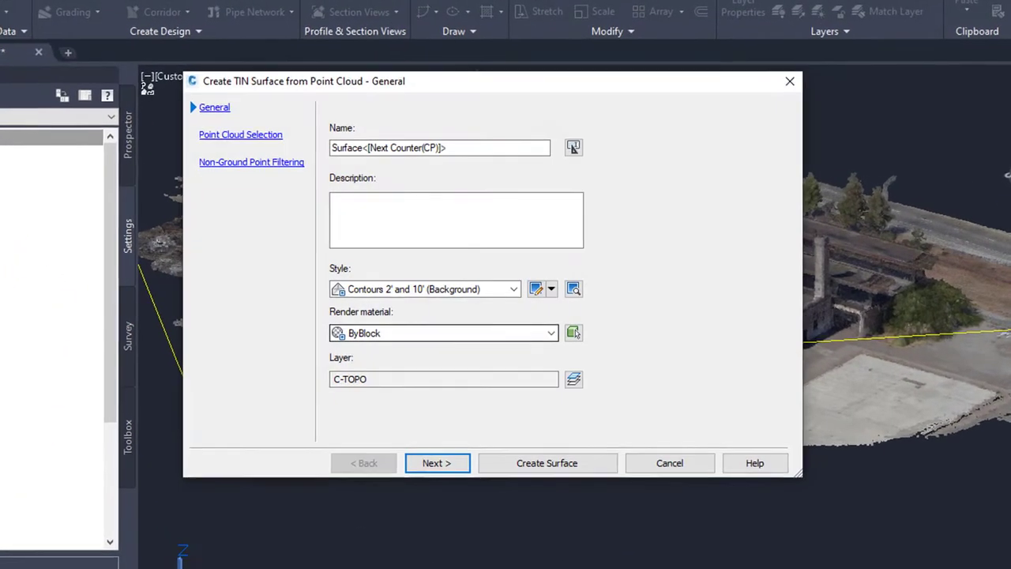
drag(455, 148, 330, 146)
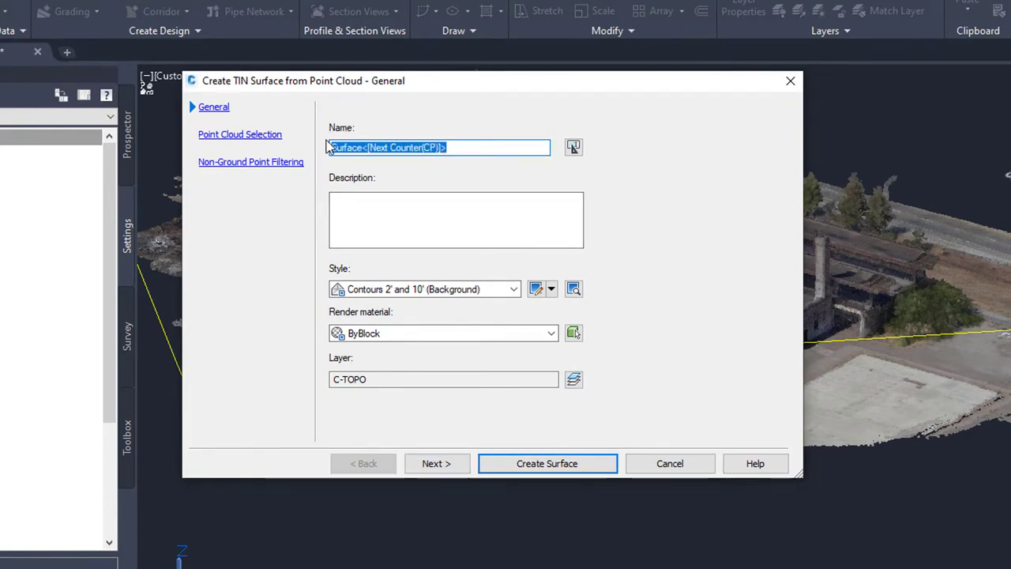
text(Suf)
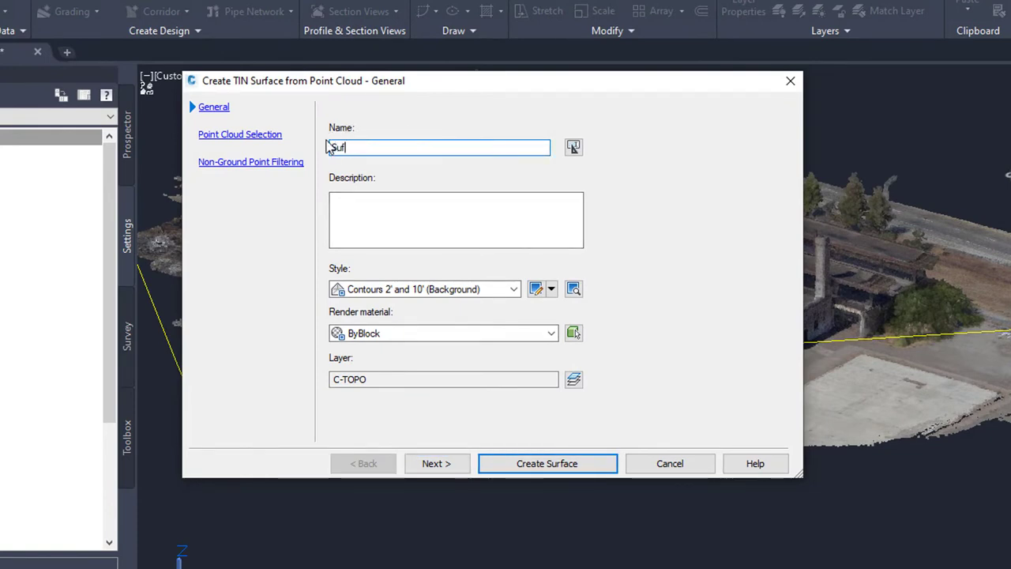
key(BackSpace)
text(romReCap)
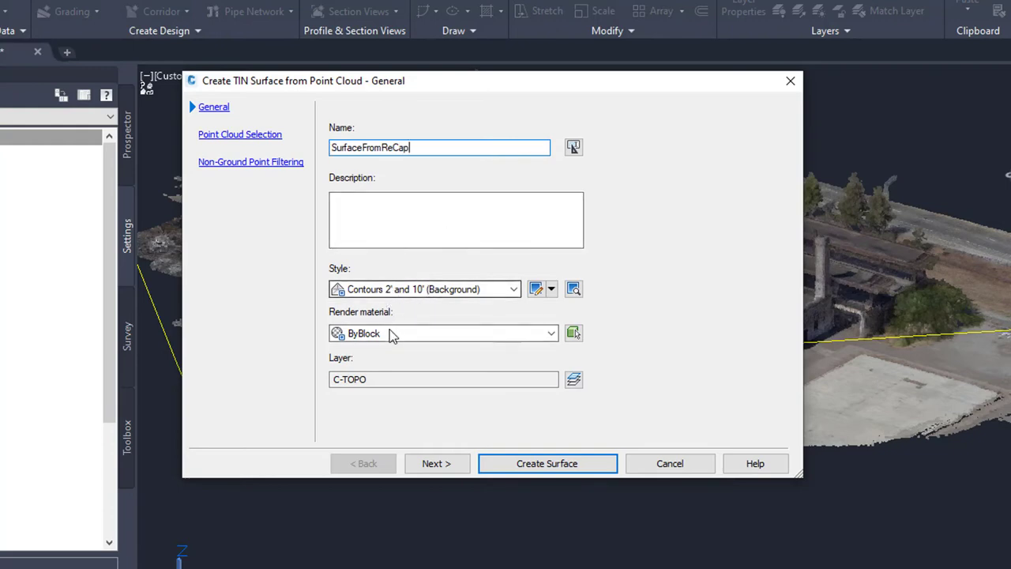
Remove the whole point cloud entry from the surface's point selection.
click(435, 464)
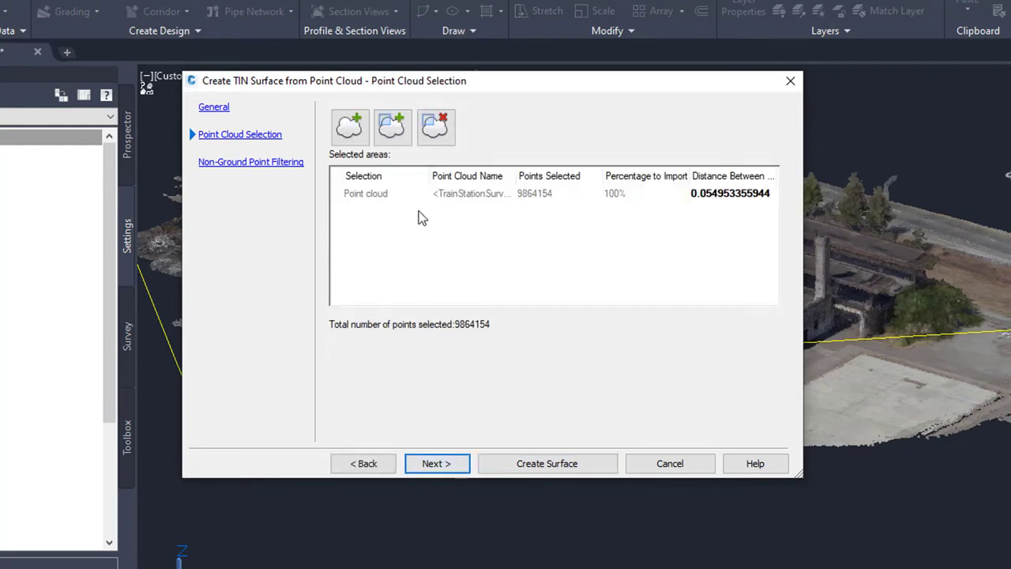
click(533, 194)
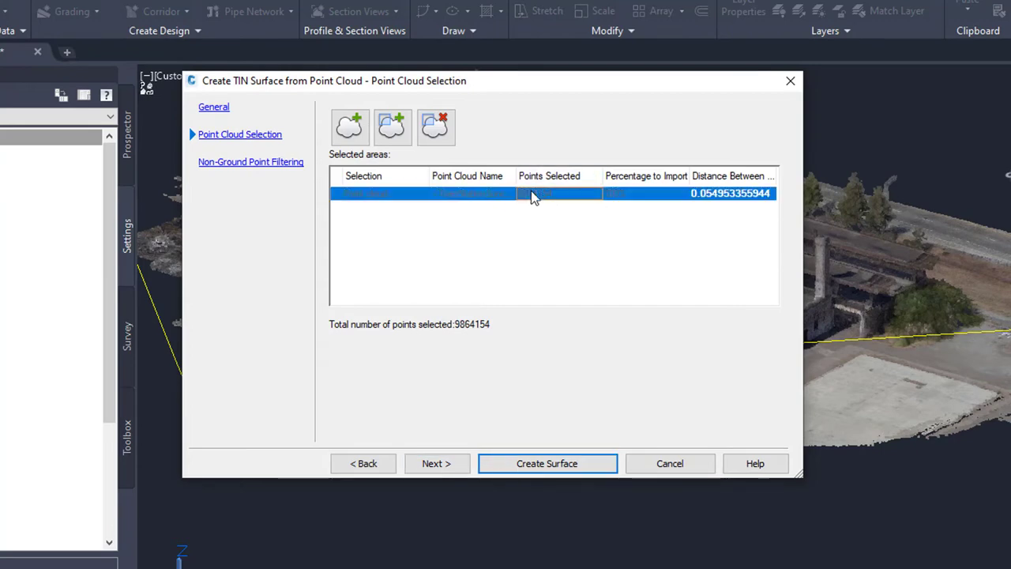
click(436, 126)
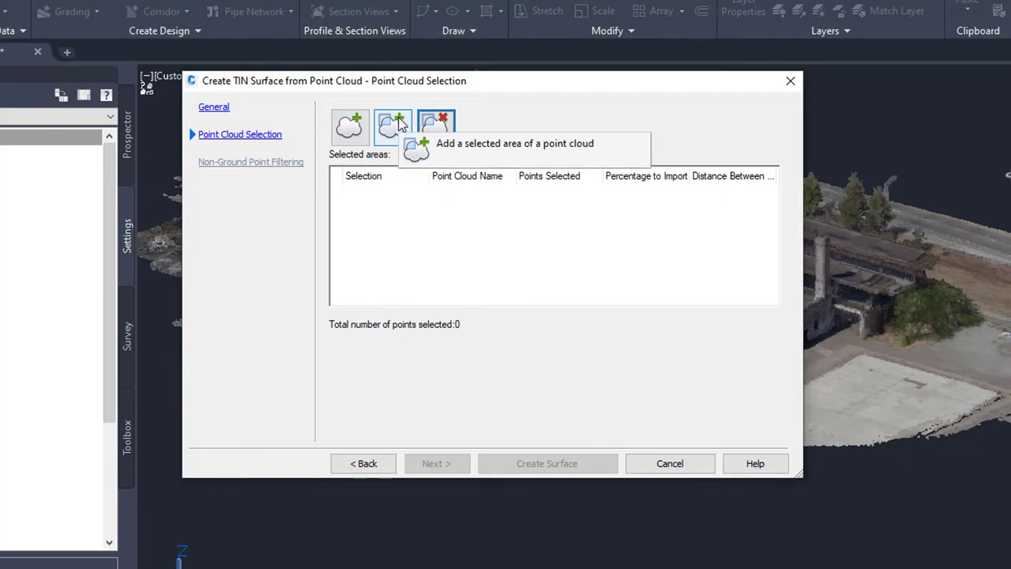
Add two window areas picked in a north-up top view, totalling 1002446 points.
click(399, 124)
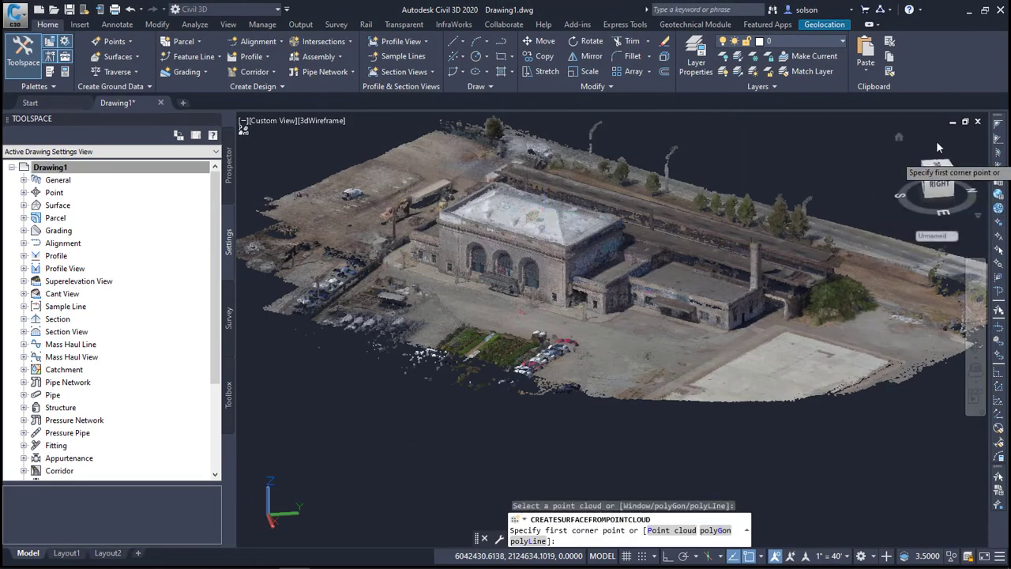
click(938, 170)
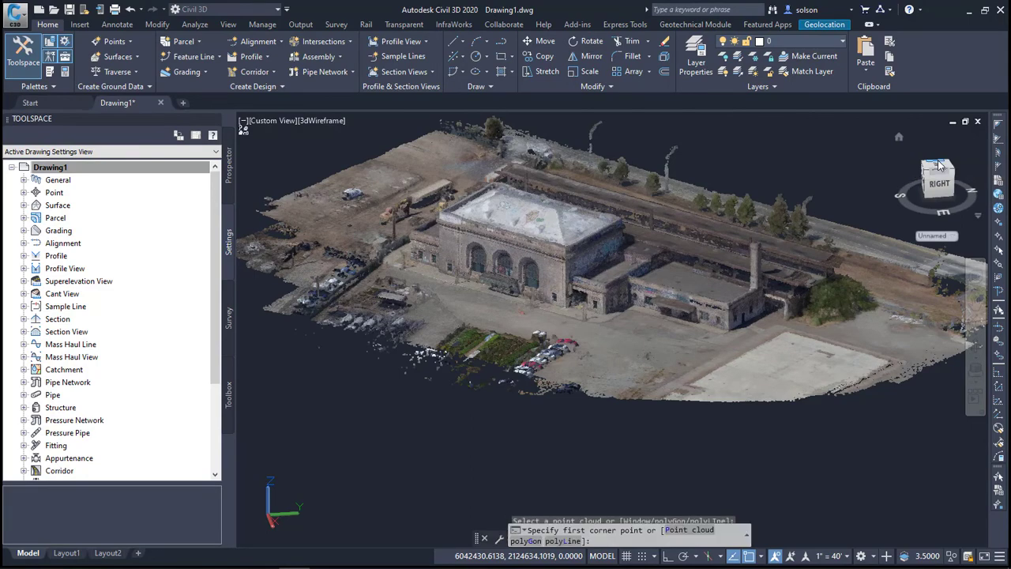
click(937, 169)
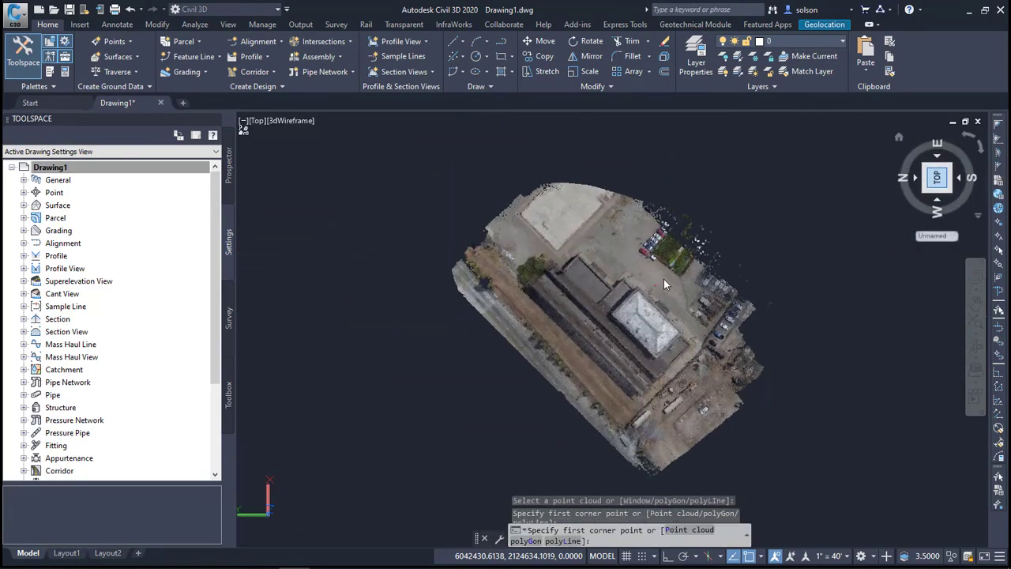
click(984, 147)
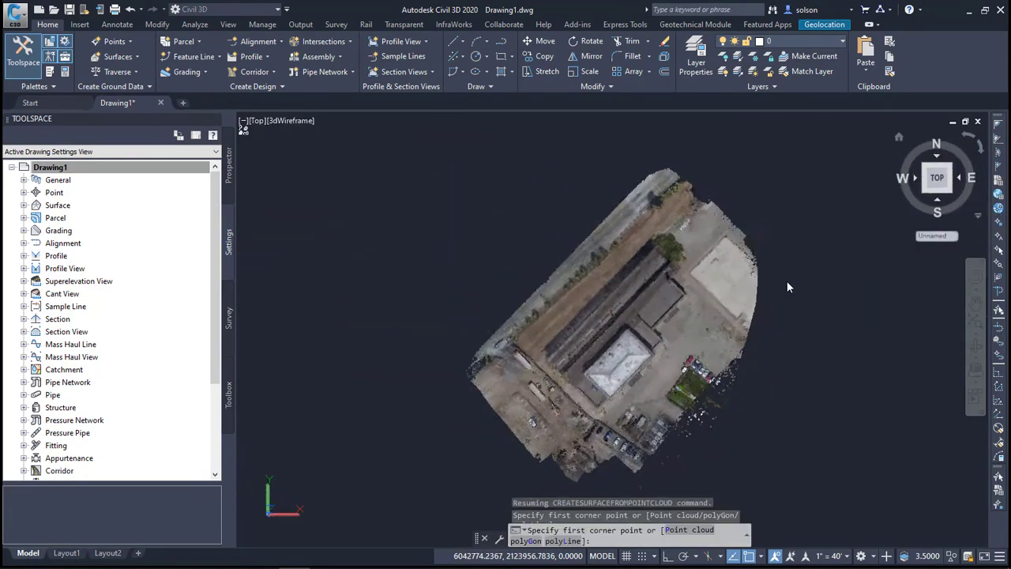
scroll(787, 281, up, 4)
scroll(781, 285, down, 4)
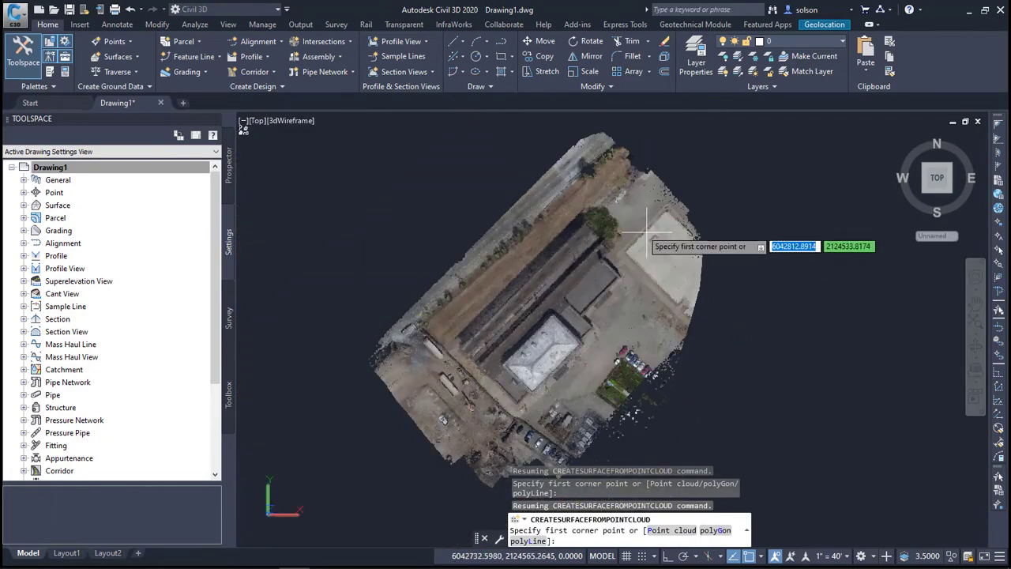
click(609, 305)
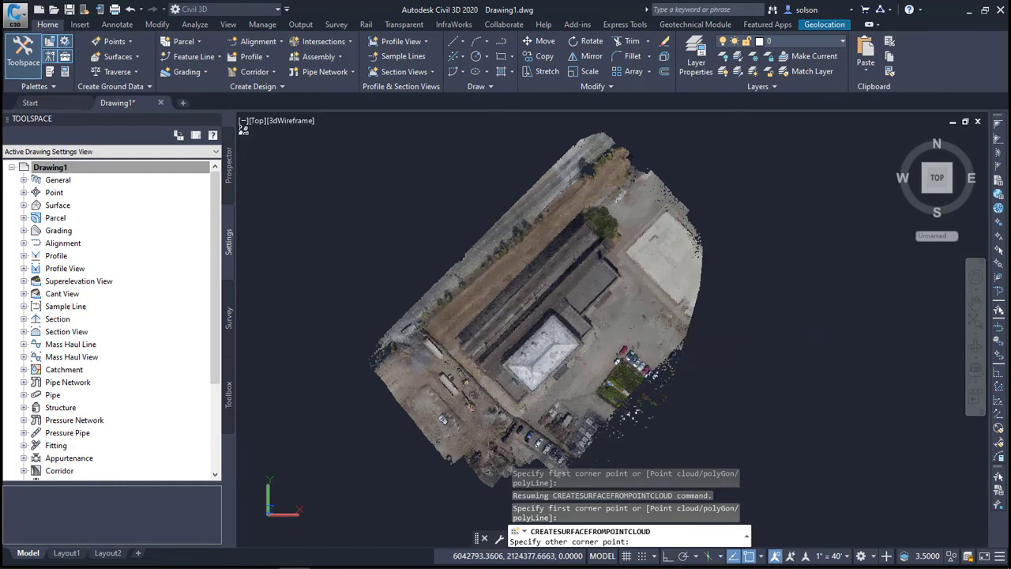
click(327, 415)
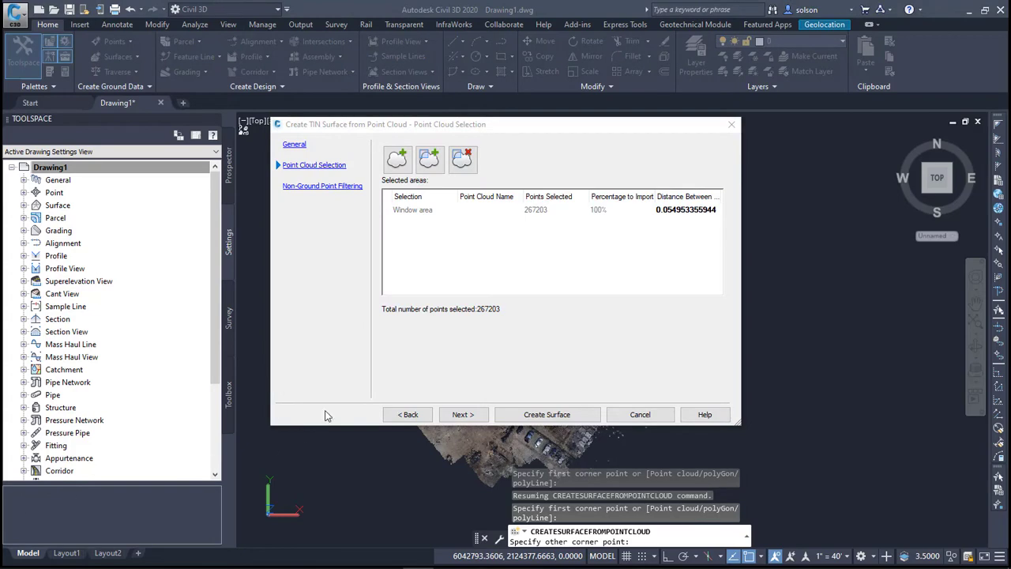
click(429, 159)
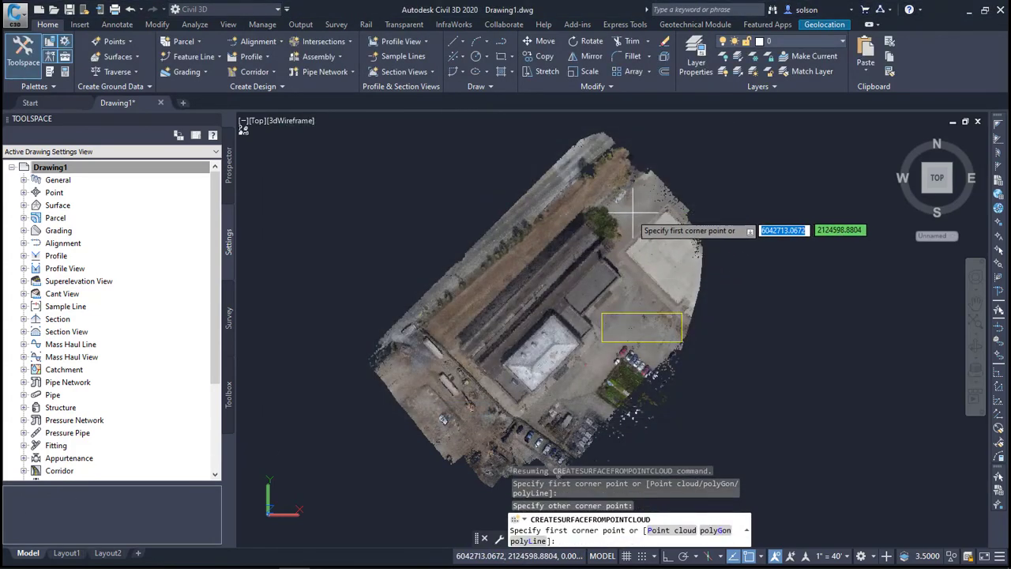
click(631, 214)
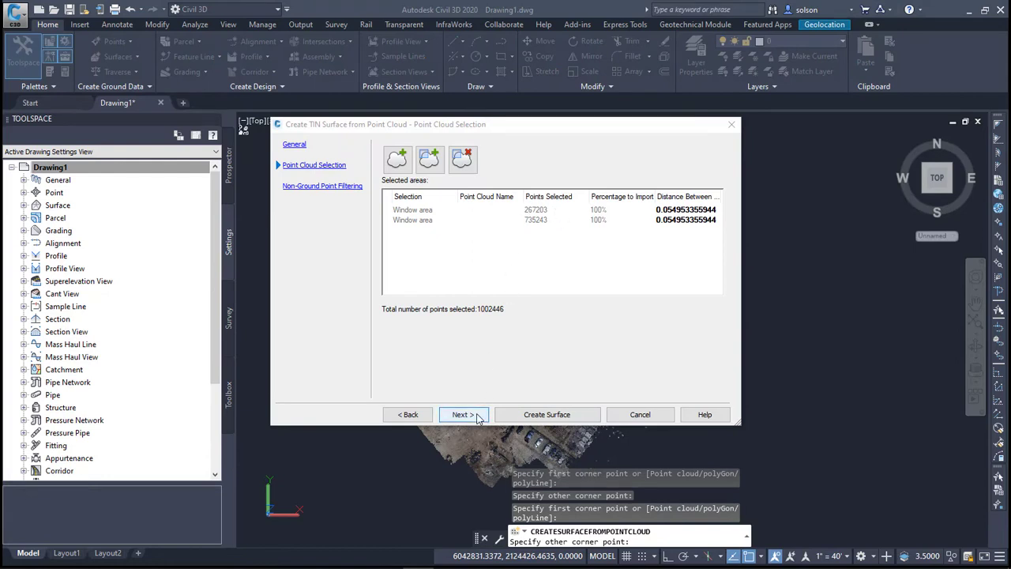
click(463, 415)
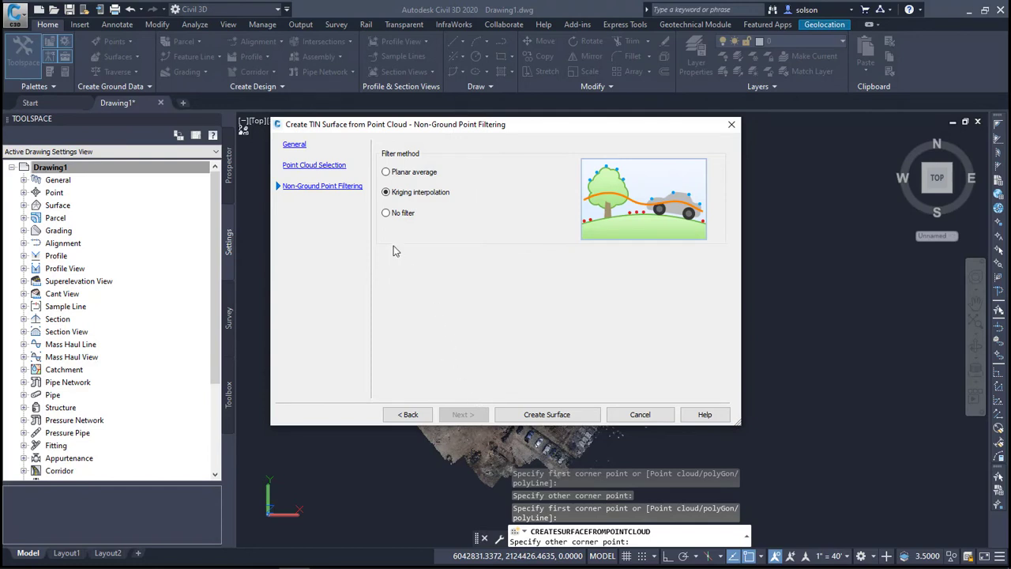
Compare Planar average, Kriging and No filter, then create the surface using Kriging interpolation.
click(387, 172)
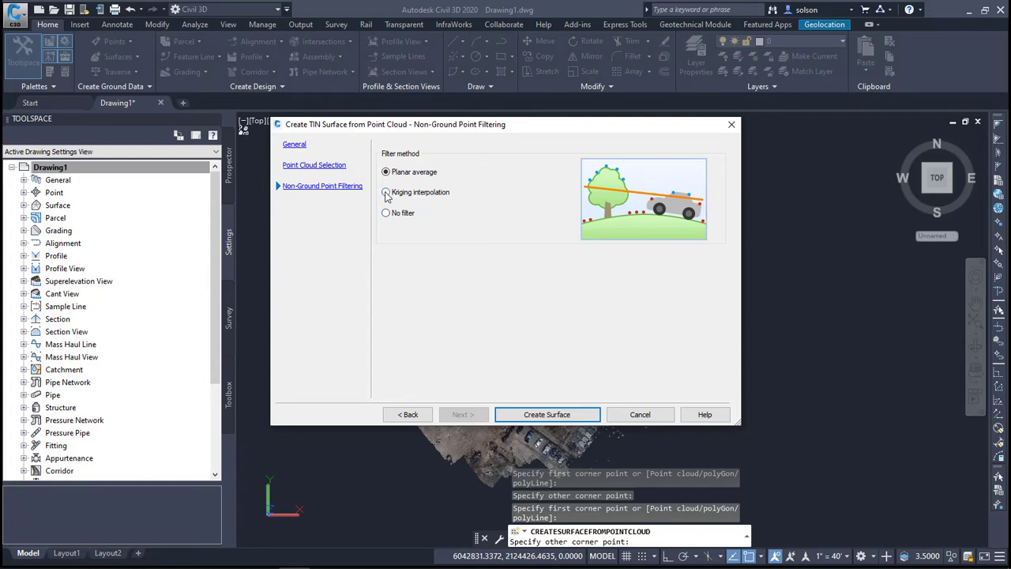
click(386, 193)
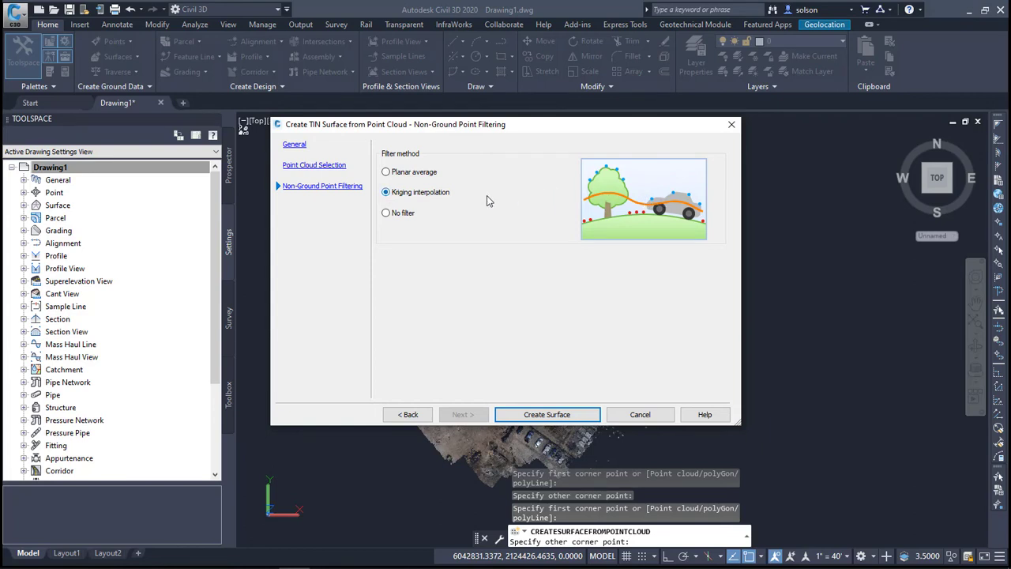
click(386, 214)
click(386, 192)
click(539, 414)
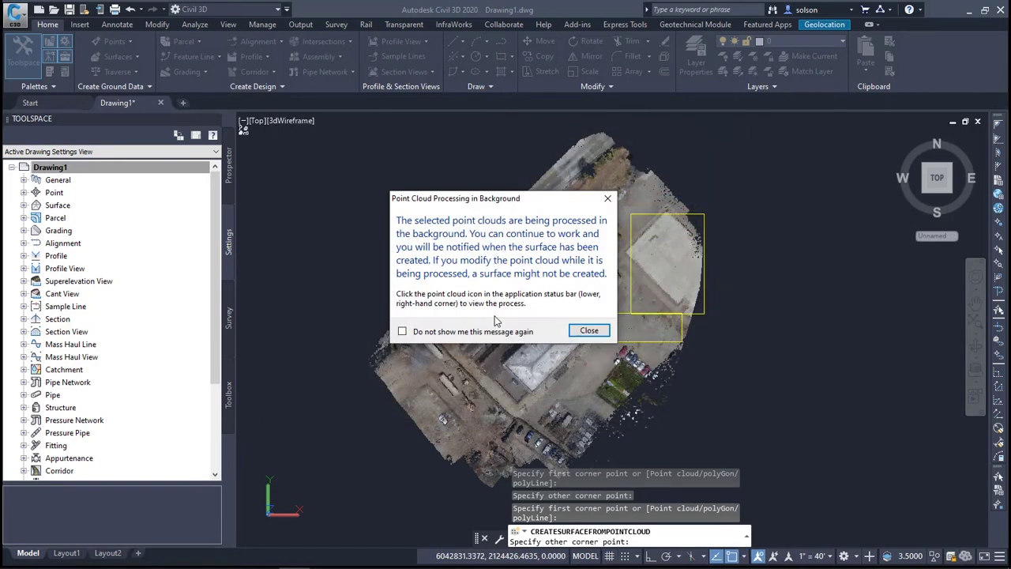
click(581, 335)
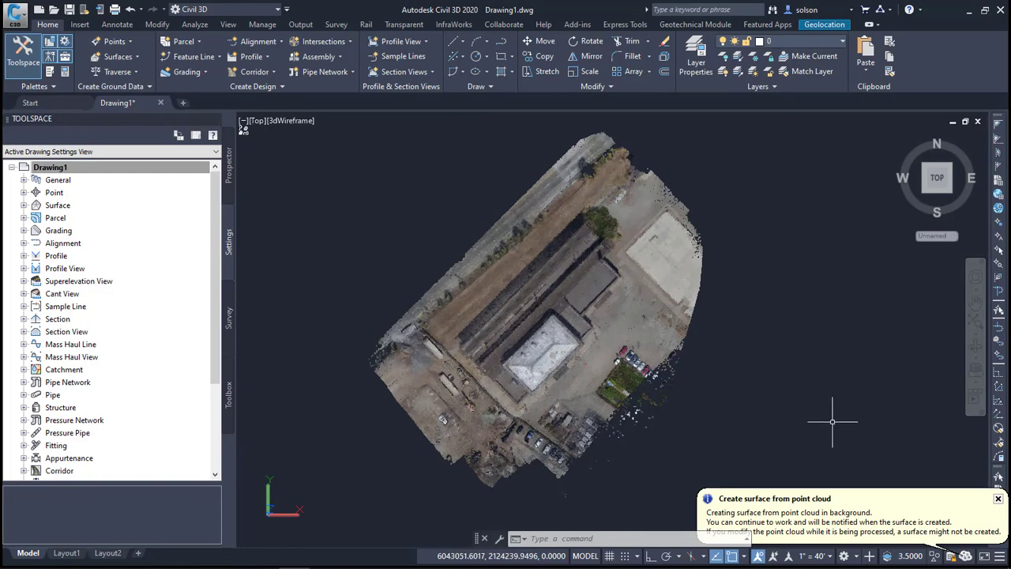
Wait for SurfaceFromReCap to finish and review its 37-event log.
mouse_move(378, 266)
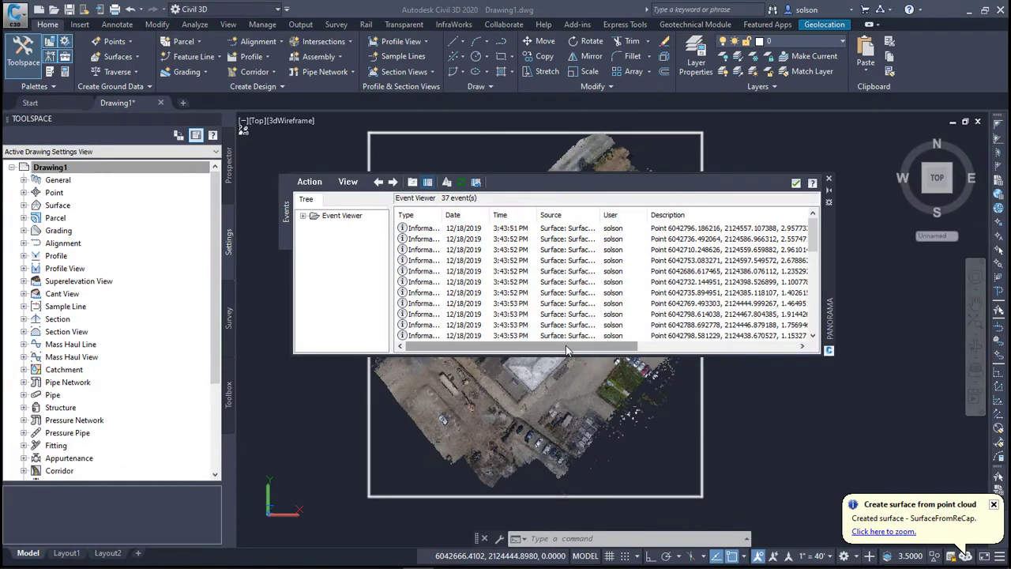
Close the event log, tilt the site into 3D, and open POINTCLOUDMANAGER.
drag(570, 350, 515, 349)
scroll(545, 273, down, 2)
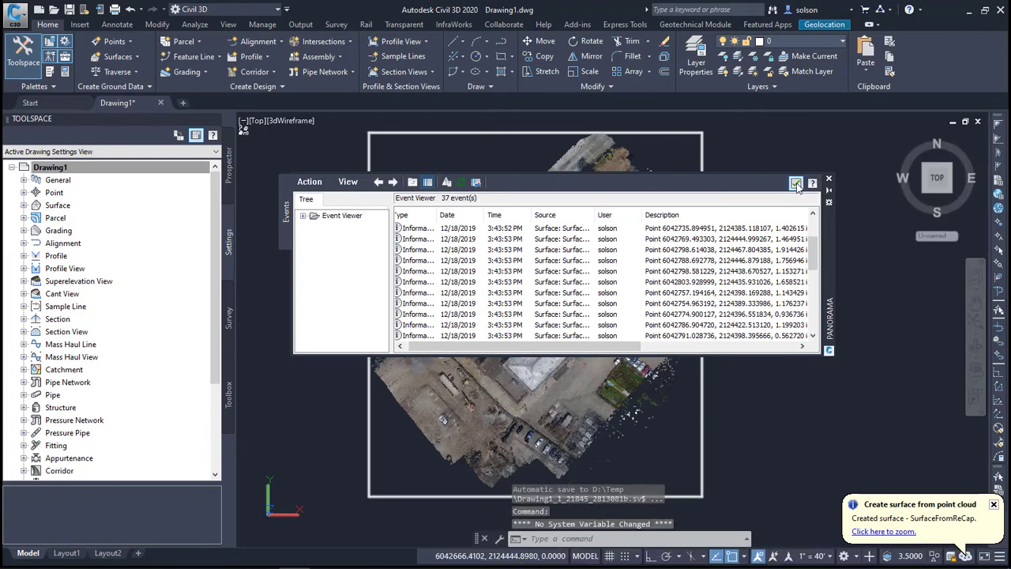
click(796, 184)
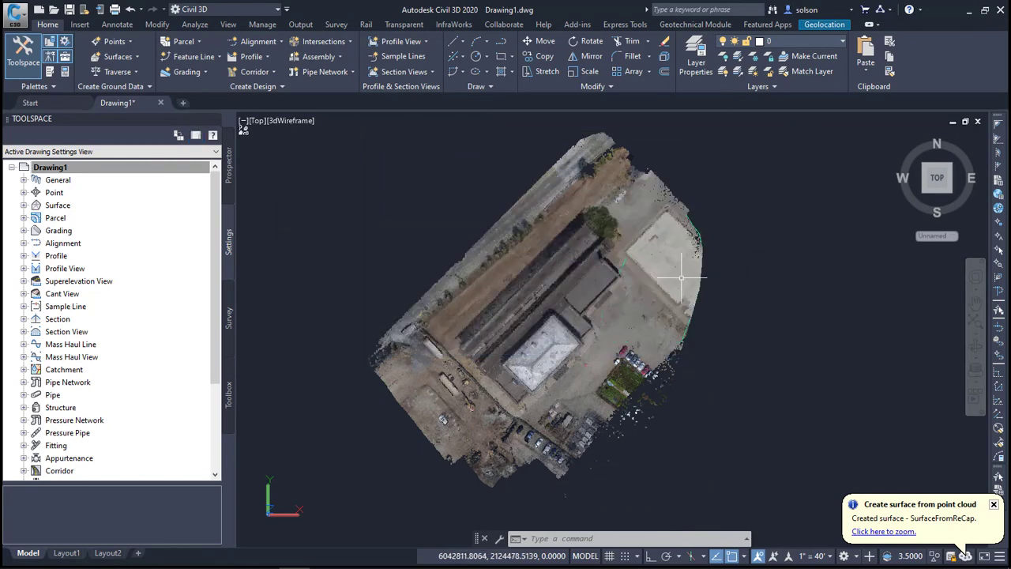
scroll(678, 275, up, 2)
shift+middle_drag(678, 277, 667, 154)
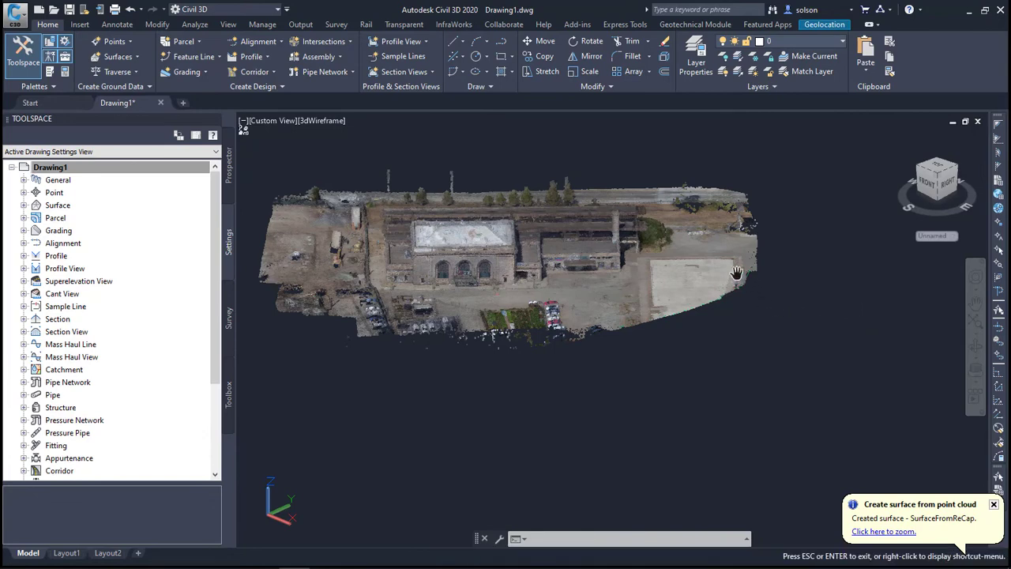
middle_drag(714, 241, 766, 271)
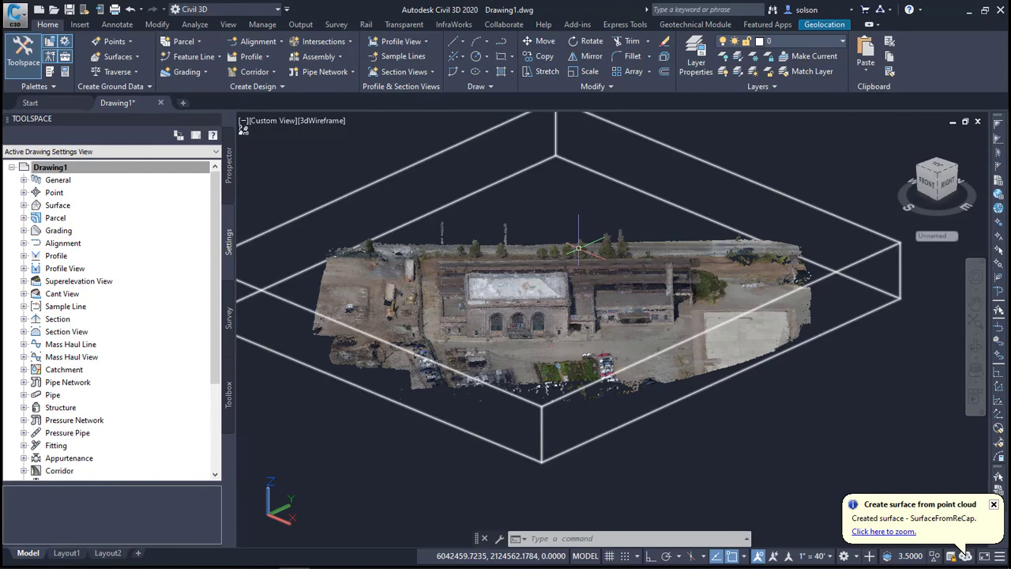
text(pointclo)
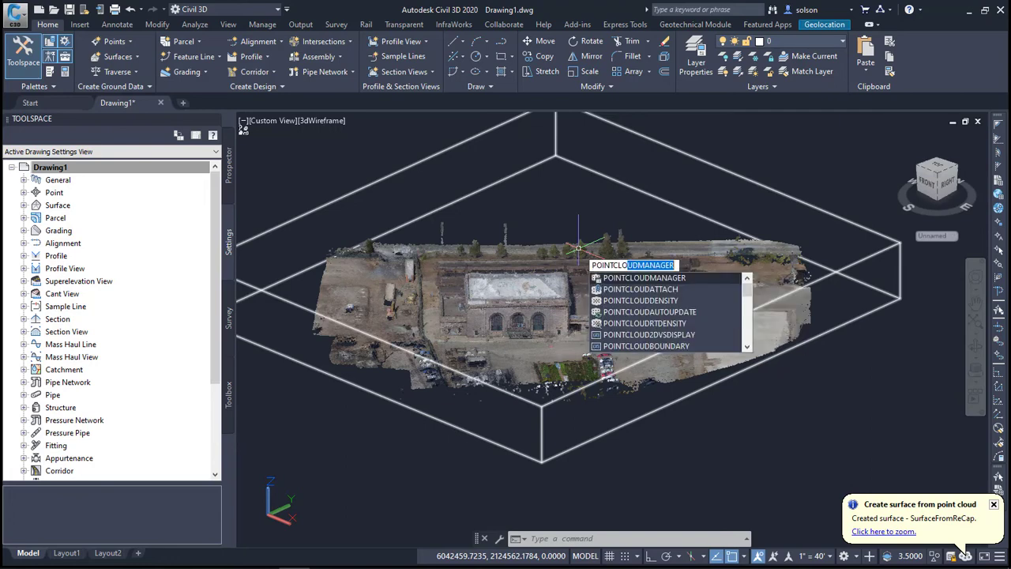
key(Return)
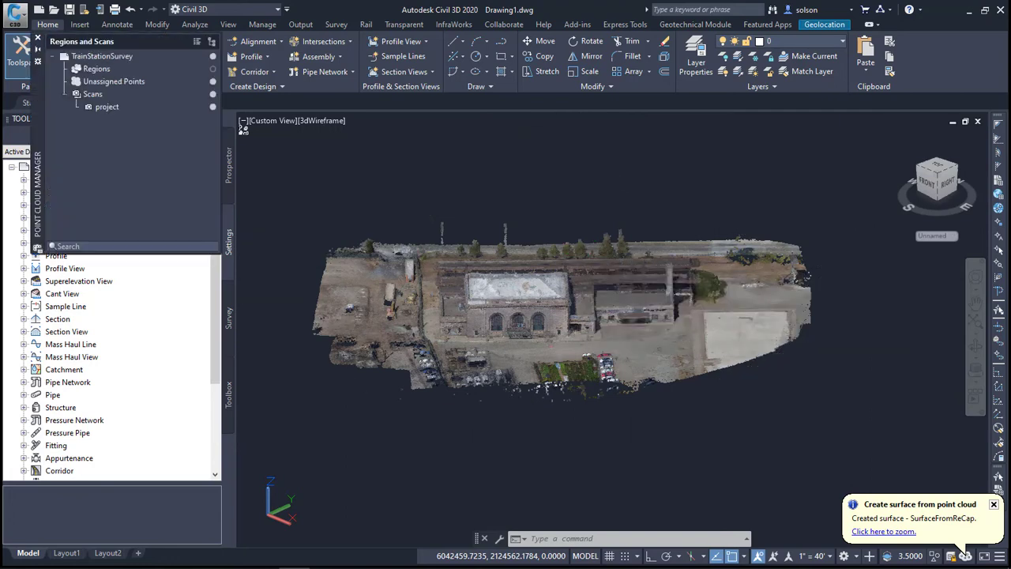
Hide TrainStationSurvey and orbit around the remaining SurfaceFromReCap mesh.
click(100, 56)
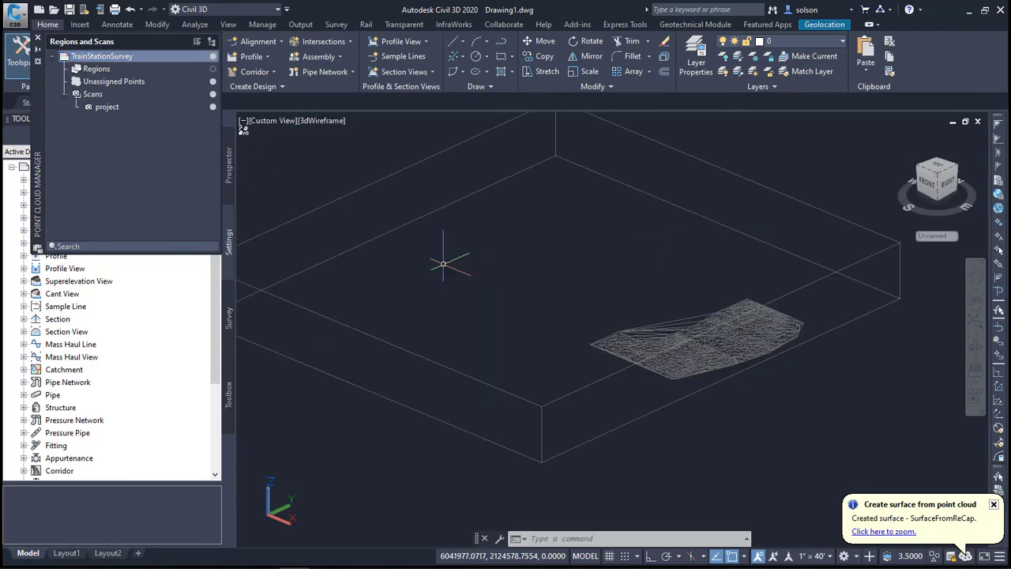
shift+middle_drag(668, 304, 742, 288)
scroll(743, 288, up, 5)
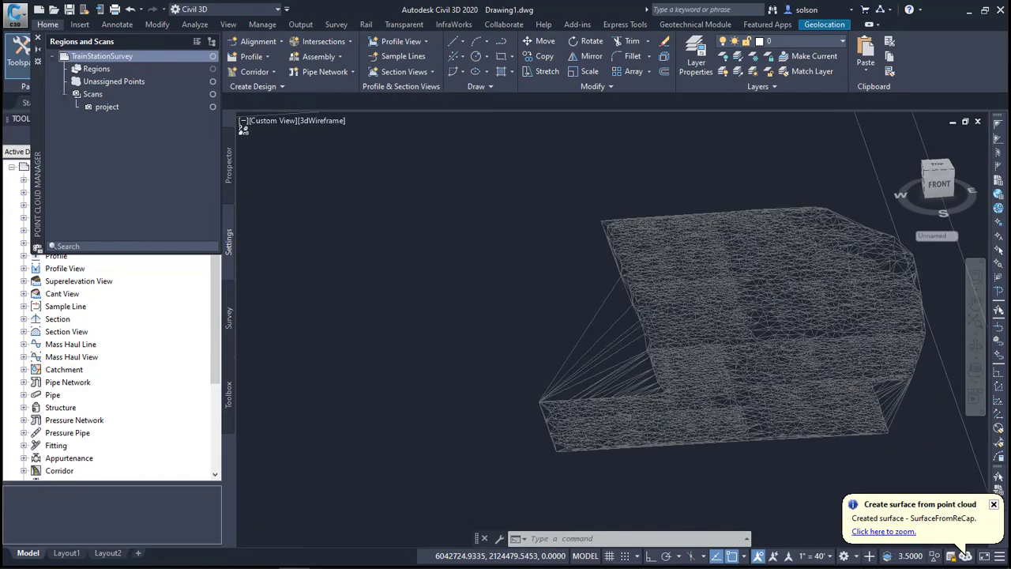
scroll(591, 268, up, 2)
scroll(591, 269, down, 6)
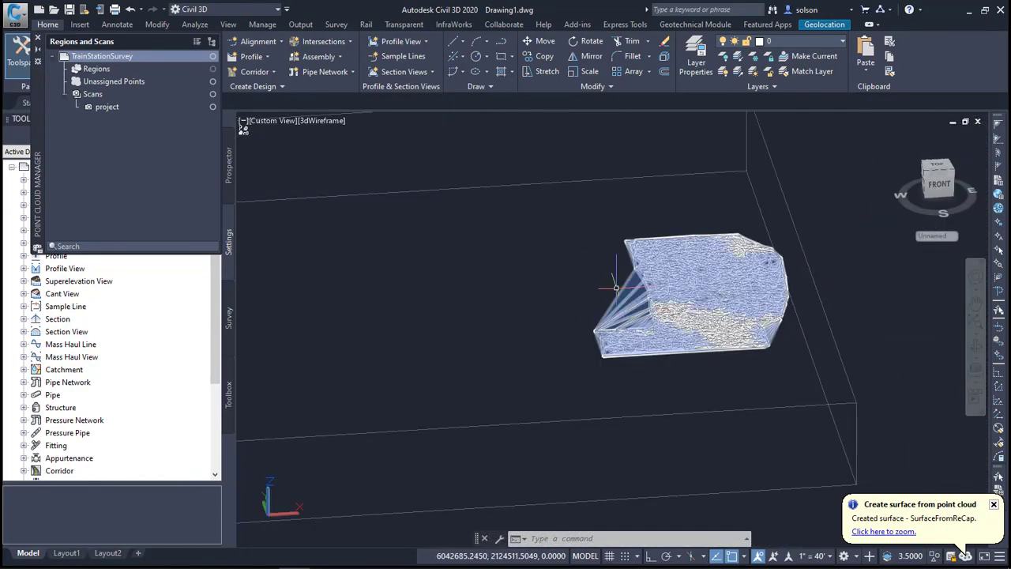
shift+middle_drag(617, 286, 511, 259)
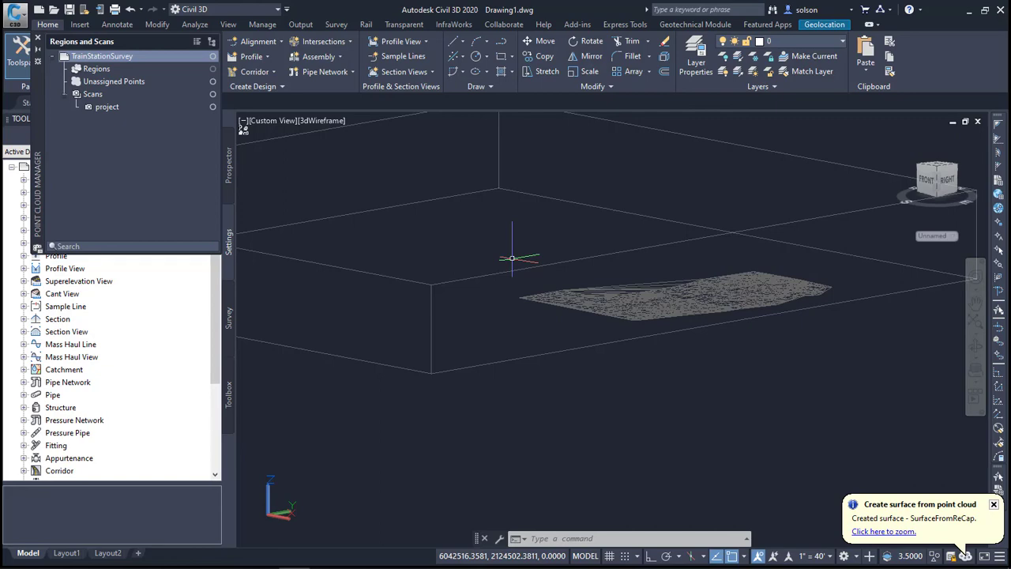
shift+middle_drag(512, 259, 627, 274)
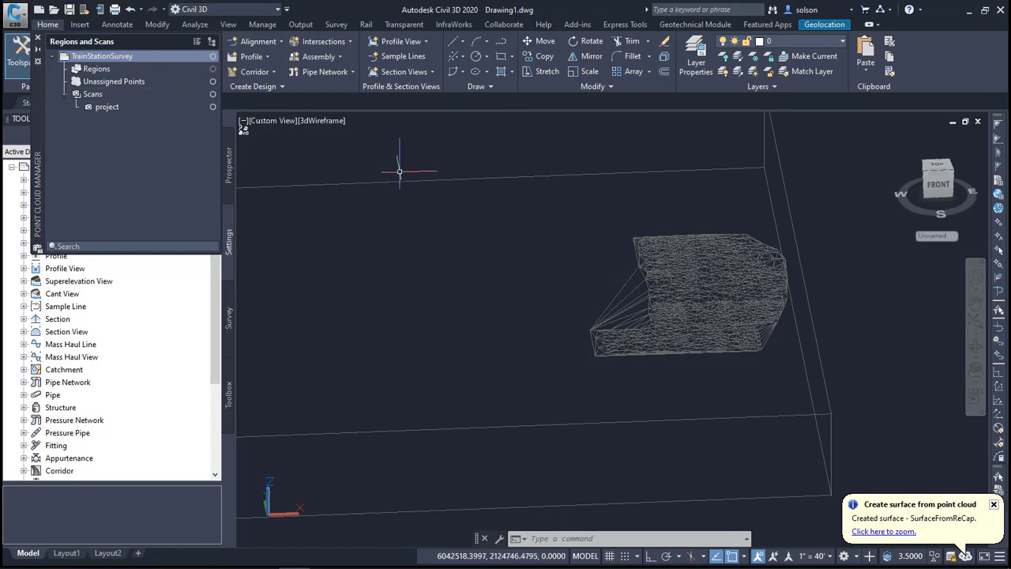
middle_drag(398, 163, 393, 168)
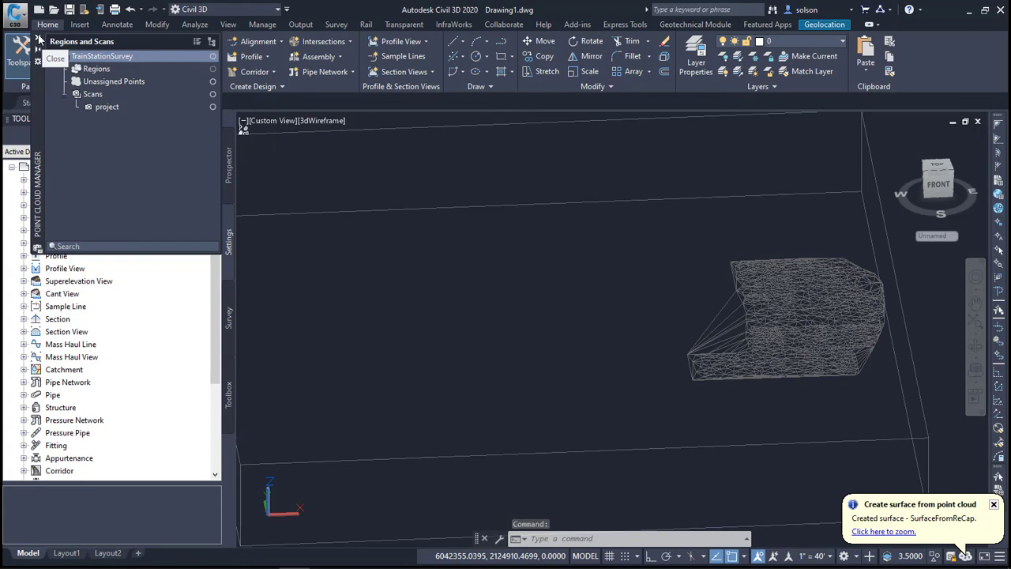
Move the Point Cloud Manager palette off the Toolspace so it floats over the drawing.
drag(33, 99, 325, 212)
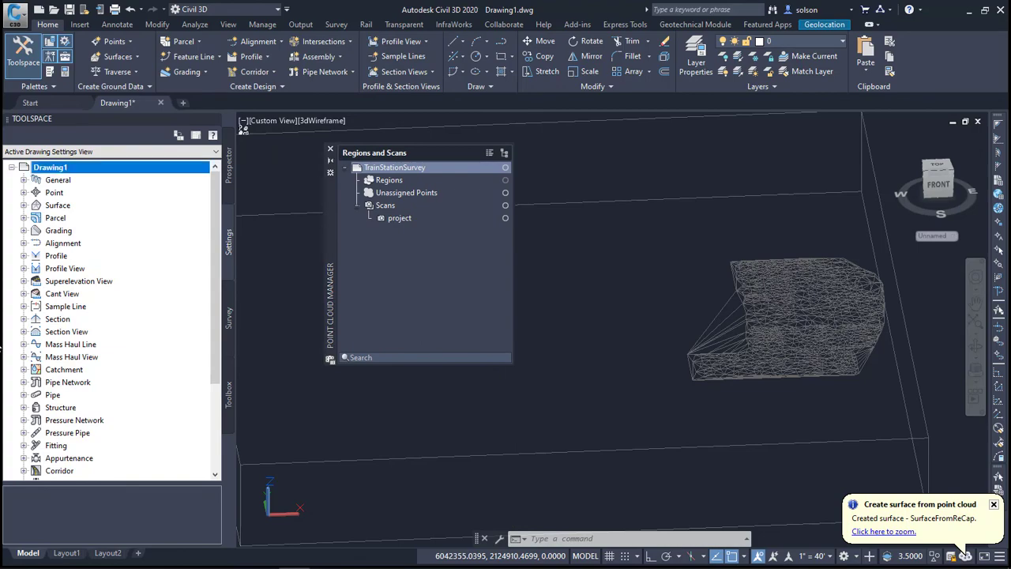